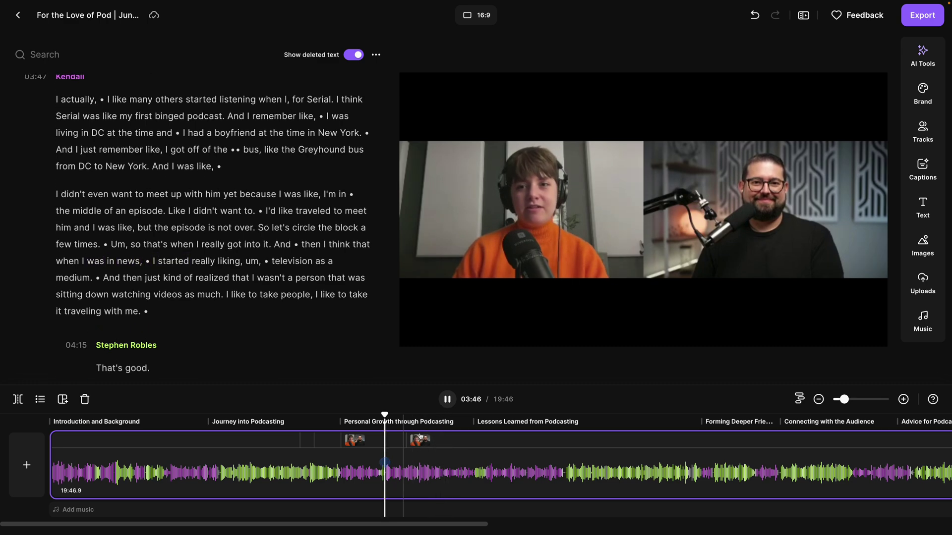
Step: Pause the playing episode and return to the For the Love of Pod overview page
left_click(447, 399)
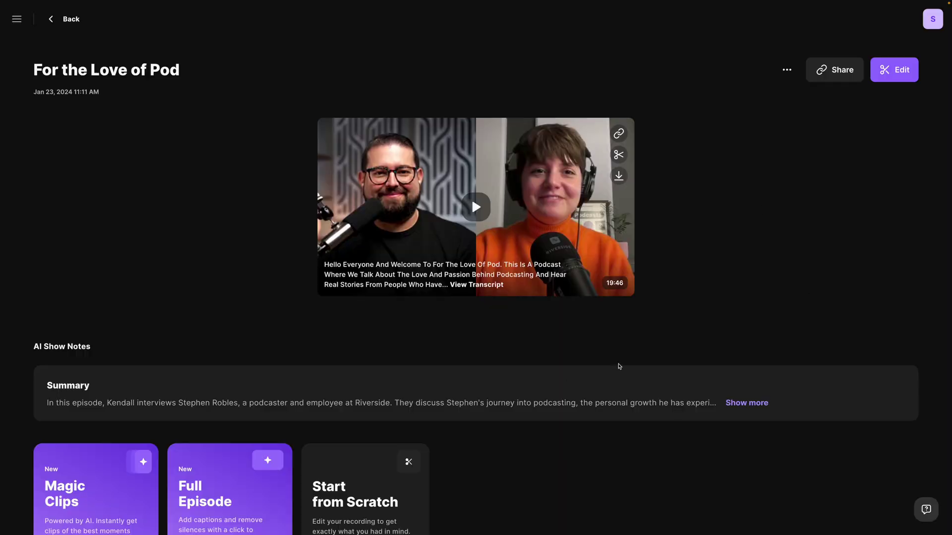
Step: Scroll the recording page to the edit cards to start a new edit
scroll(615, 371, "down", 3)
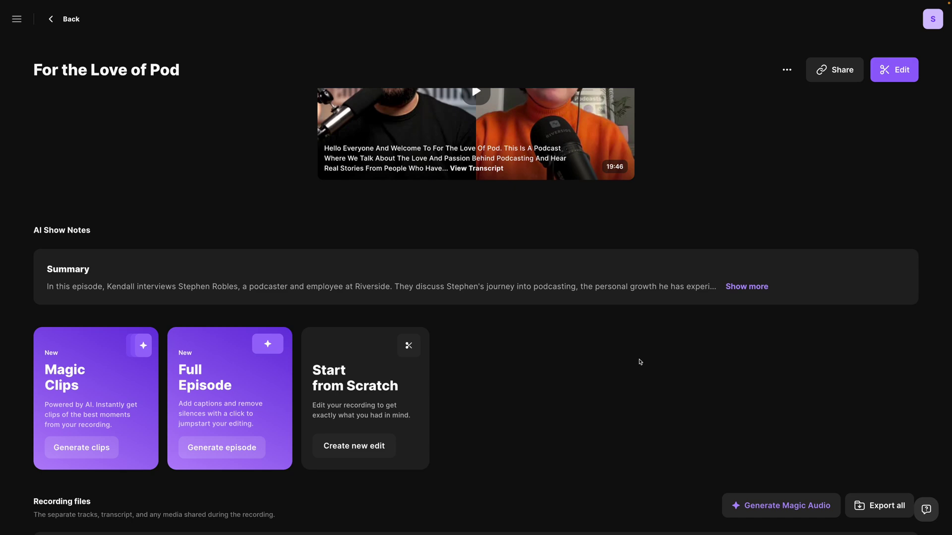
scroll(637, 362, "up", 3)
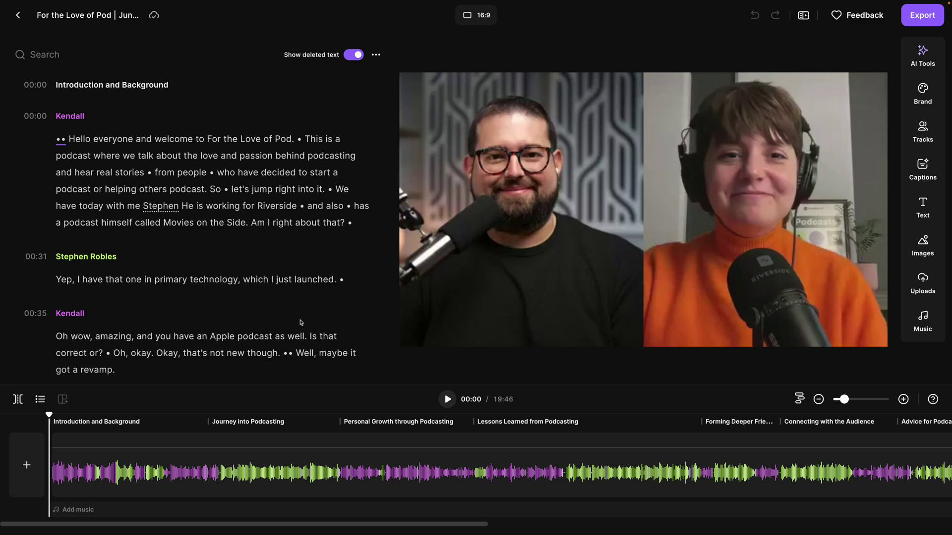
Step: Split the speaker tracks, set the guest's volume to 100%, then recombine the timeline
left_click(797, 399)
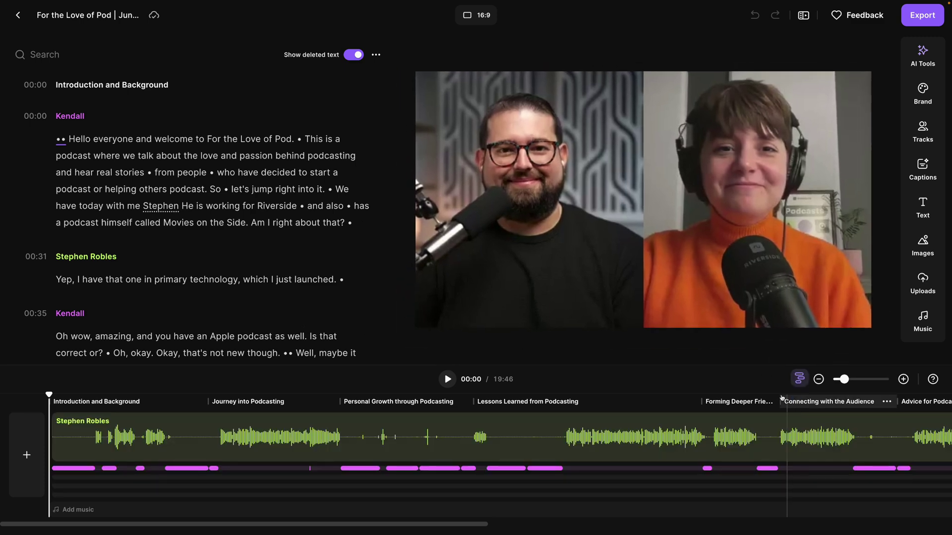
left_click(124, 446)
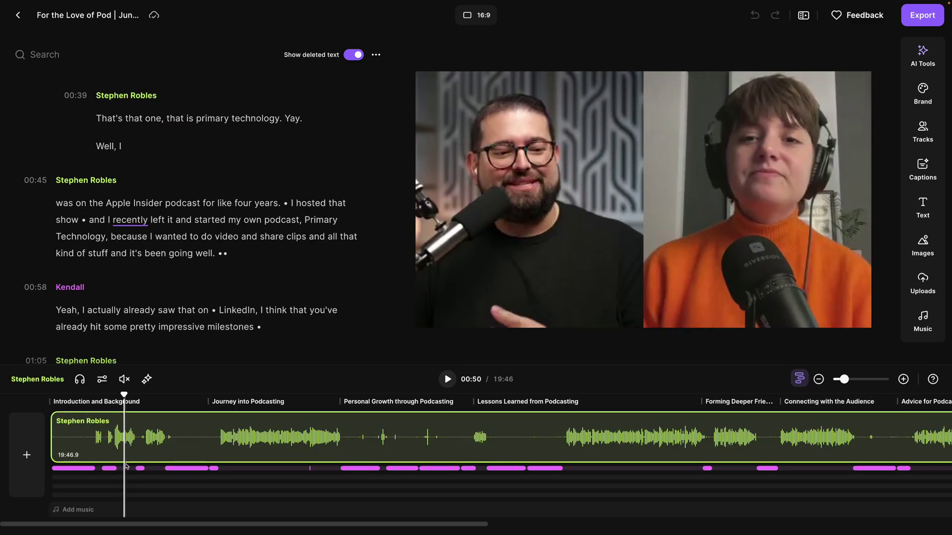
left_click(127, 469)
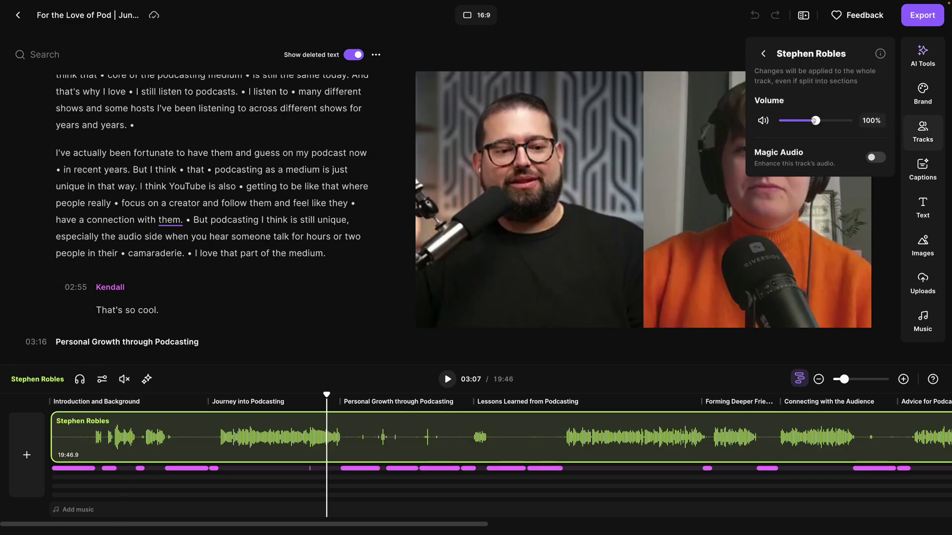
left_click(816, 120)
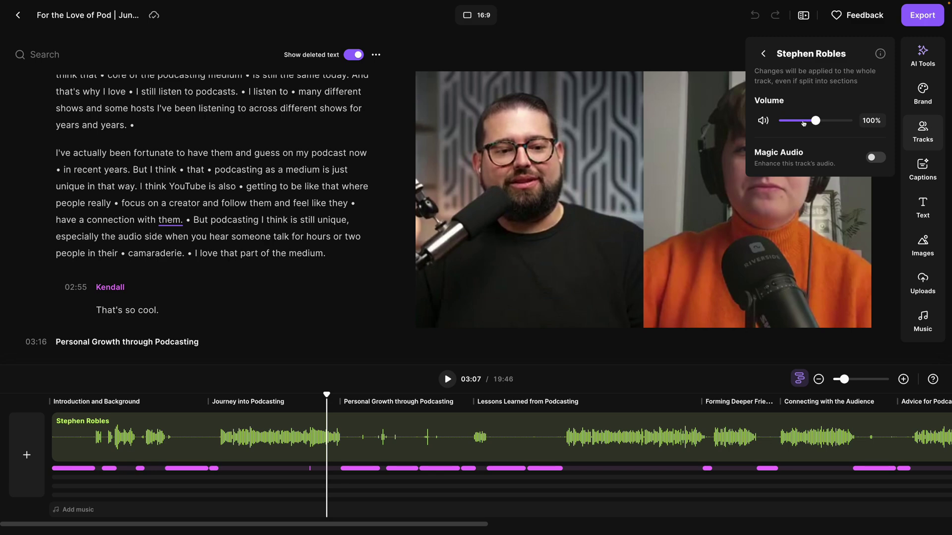
left_click(728, 365)
left_click(804, 381)
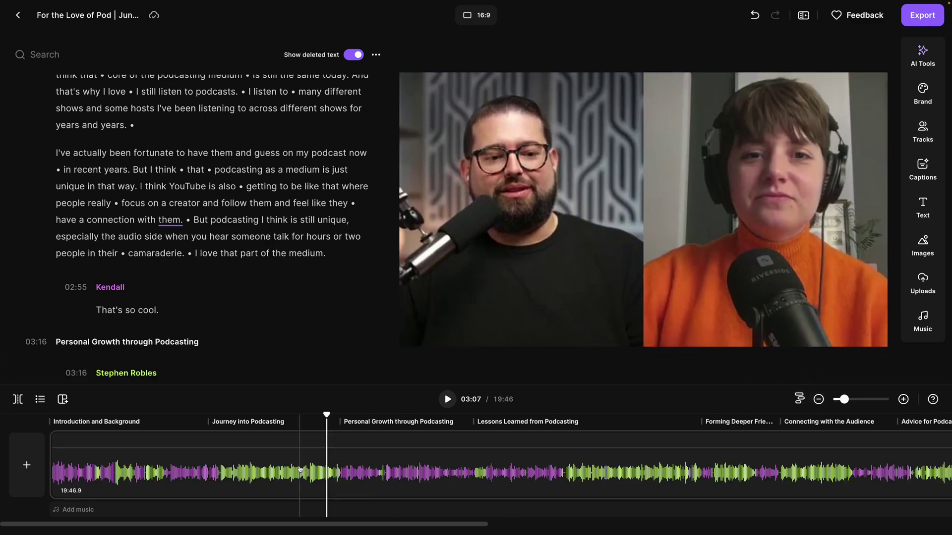
Step: Place the playhead at 02:49 and start a new layout section there
left_click(300, 470)
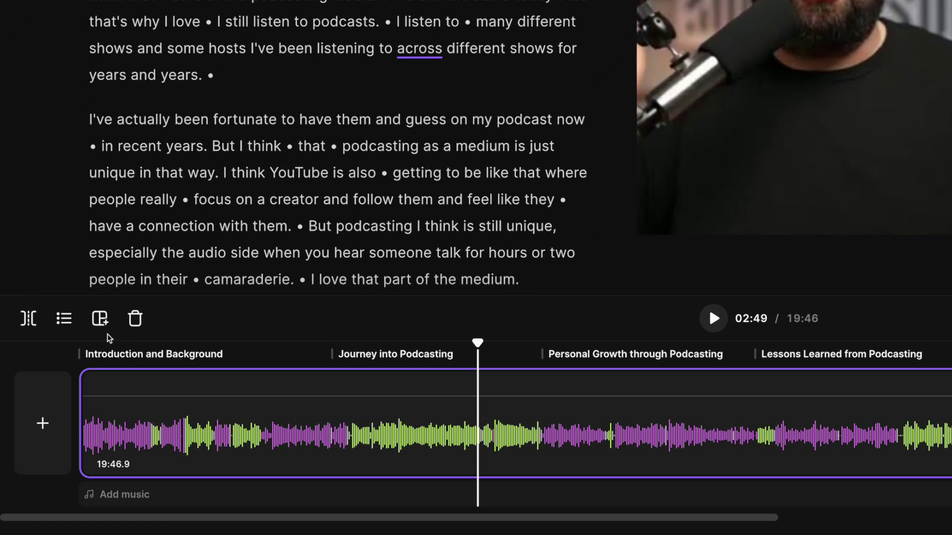
left_click(100, 318)
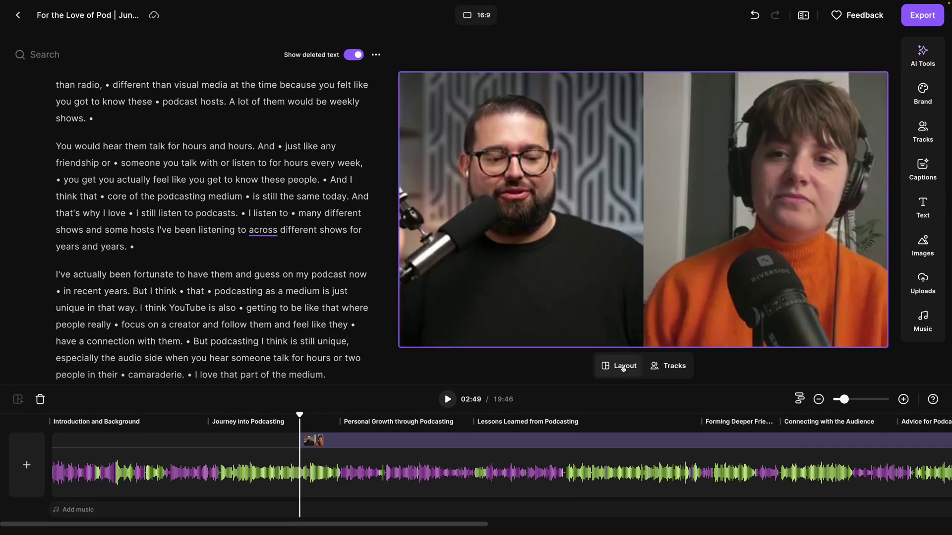
Step: Preview Grid Fit, Split screen and Picture in picture, then keep the side-by-side Grid
left_click(623, 368)
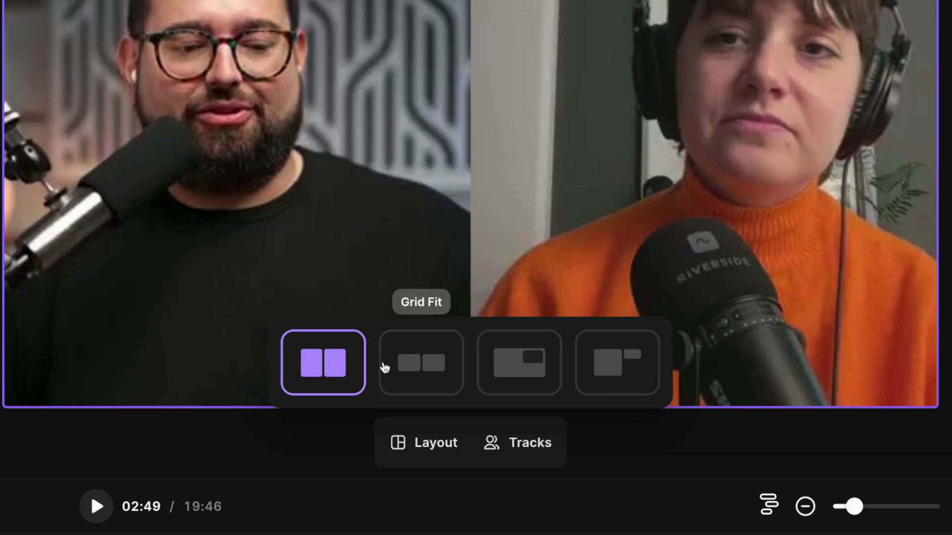
left_click(416, 366)
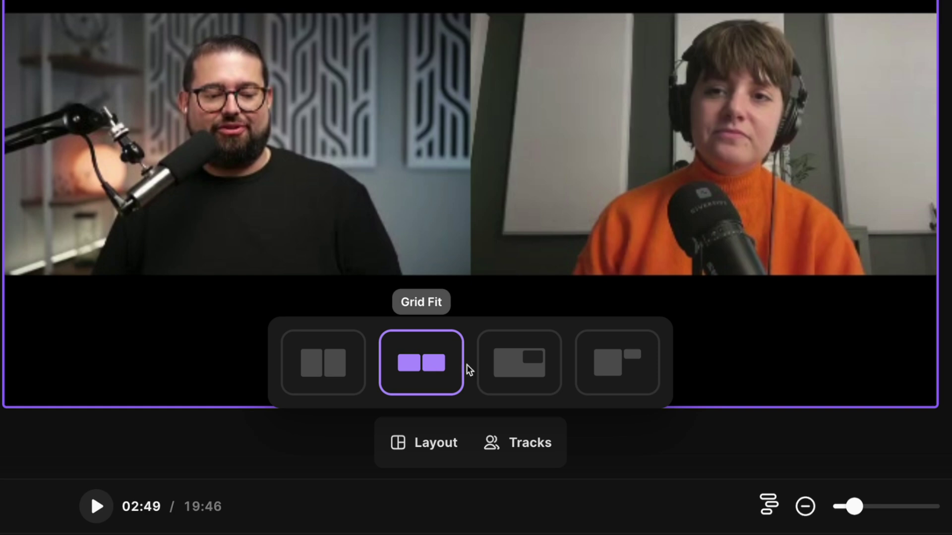
left_click(516, 367)
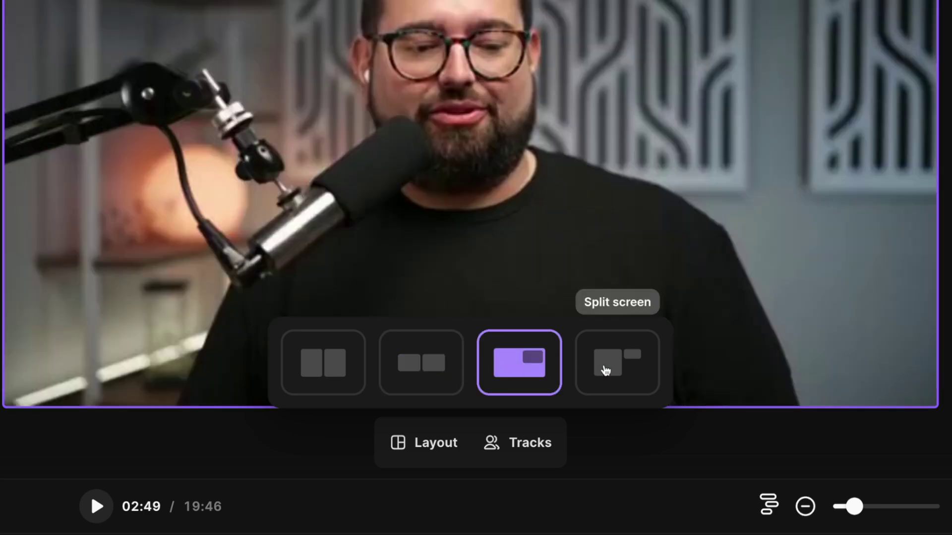
left_click(606, 371)
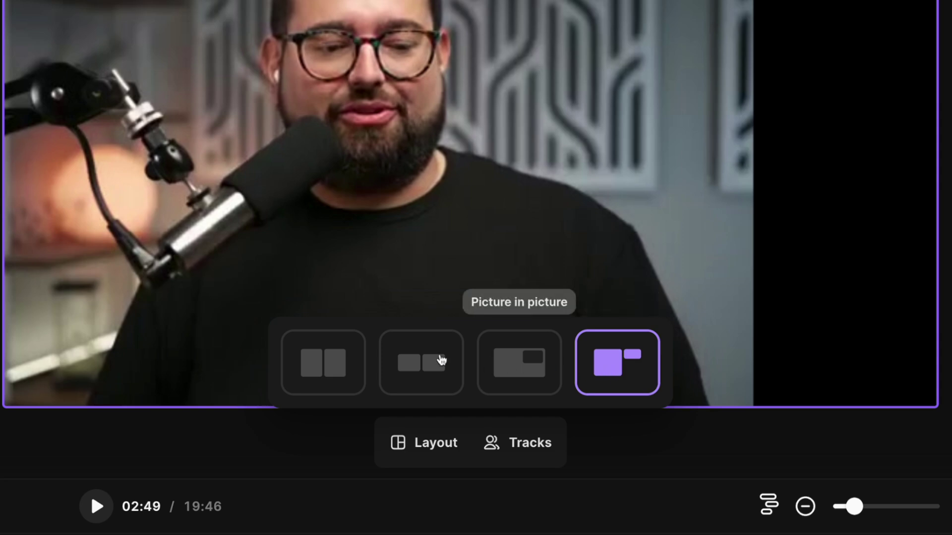
left_click(347, 365)
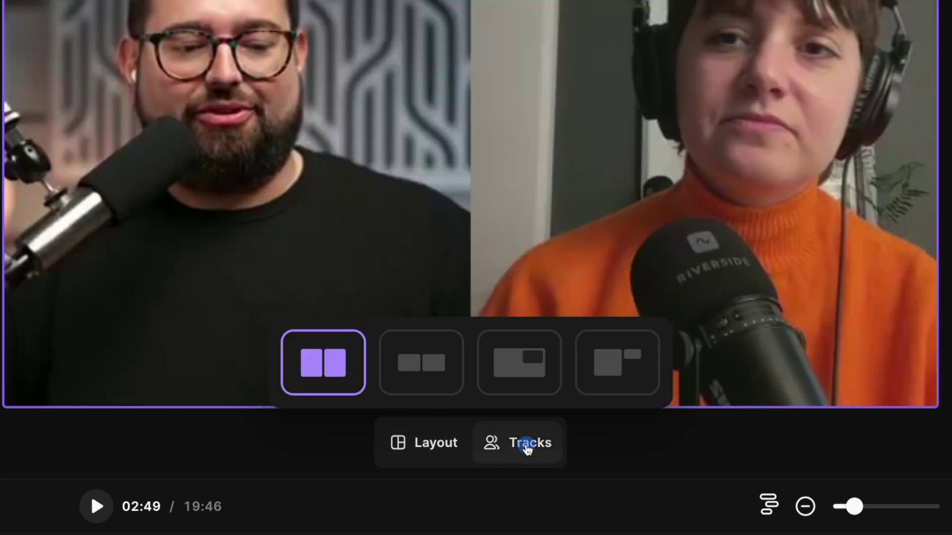
left_click(527, 449)
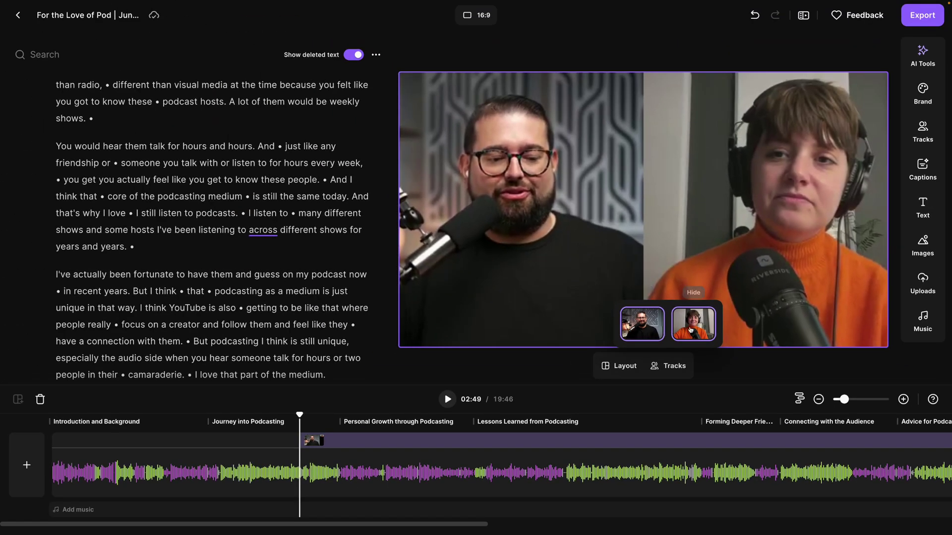
Step: Hide the woman so the 02:49 section shows only the man, and play to check
left_click(690, 330)
left_click(447, 399)
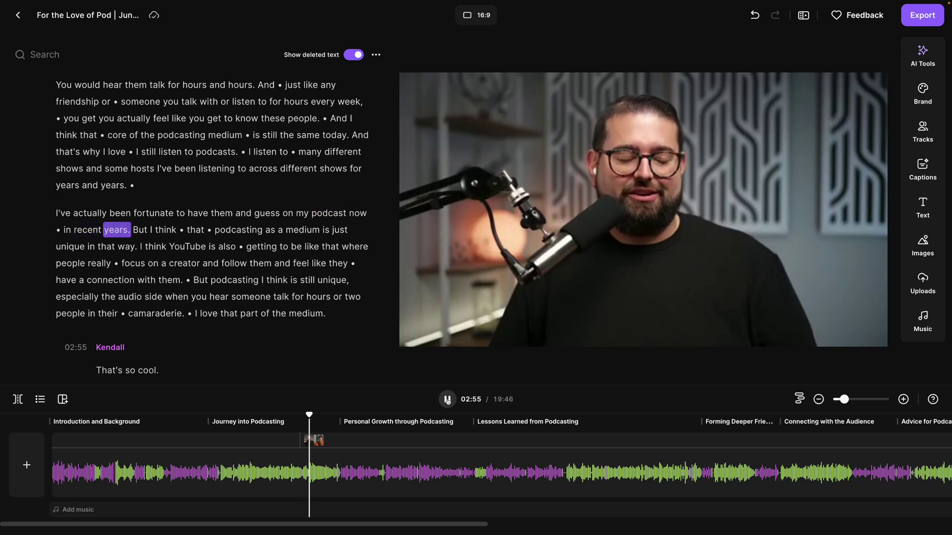
left_click(447, 399)
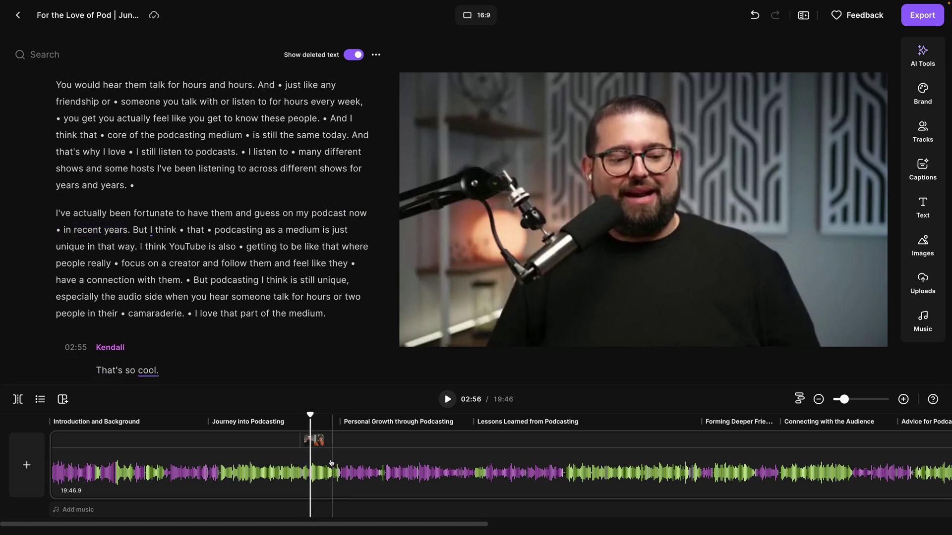
Step: Add a layout section at 02:58 showing only the woman, with the man hidden
left_click(310, 473)
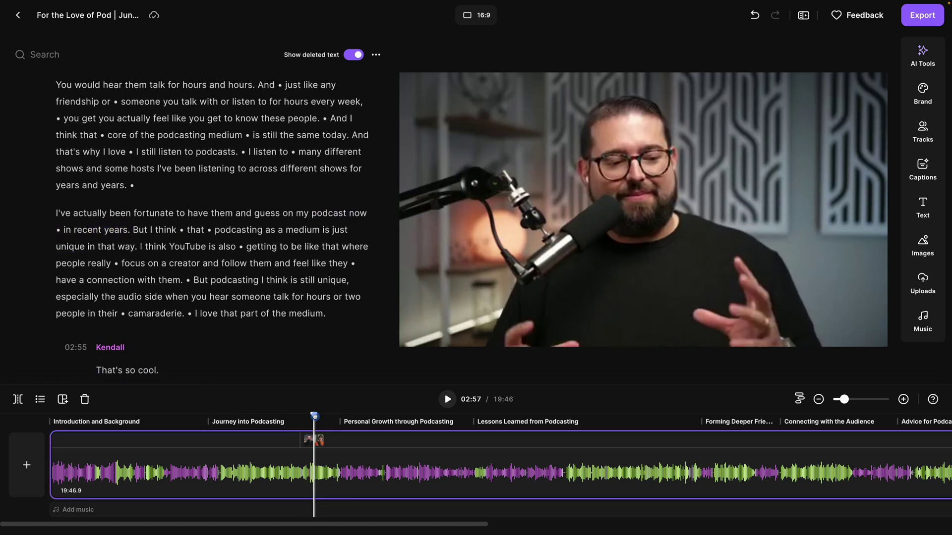
left_click(62, 400)
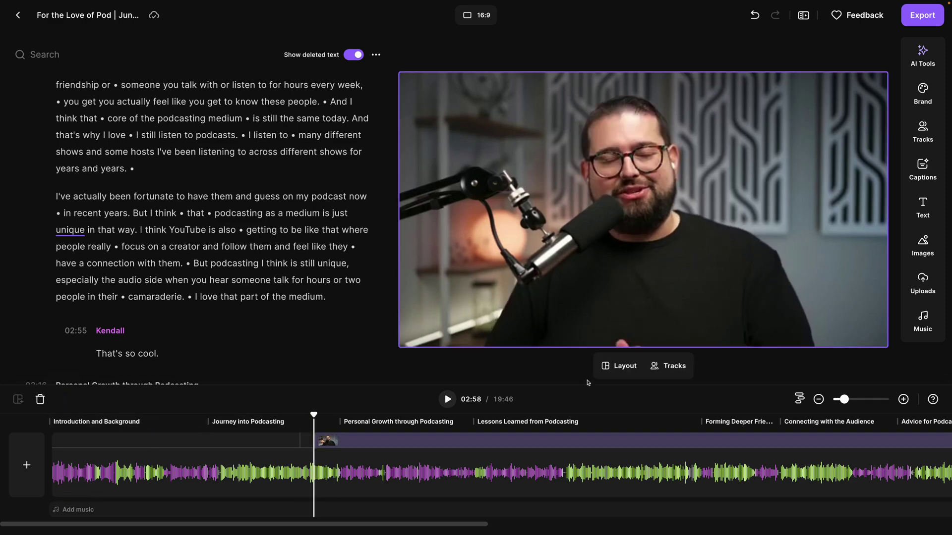
mouse_move(671, 365)
left_click(684, 329)
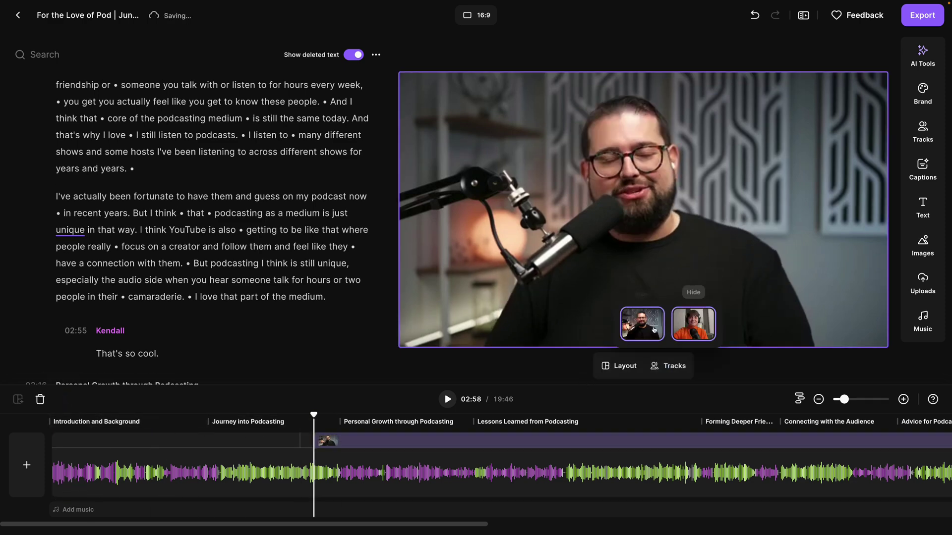
left_click(653, 329)
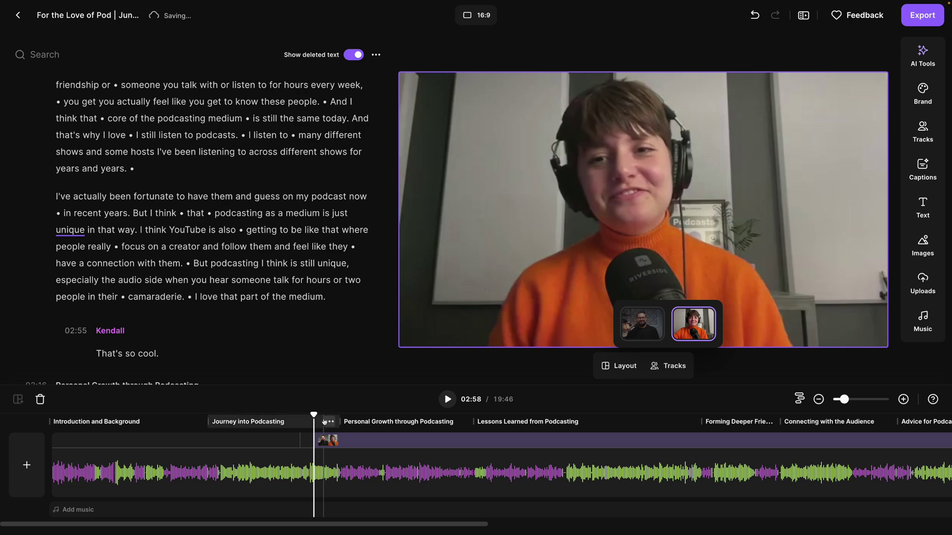
left_click(311, 415)
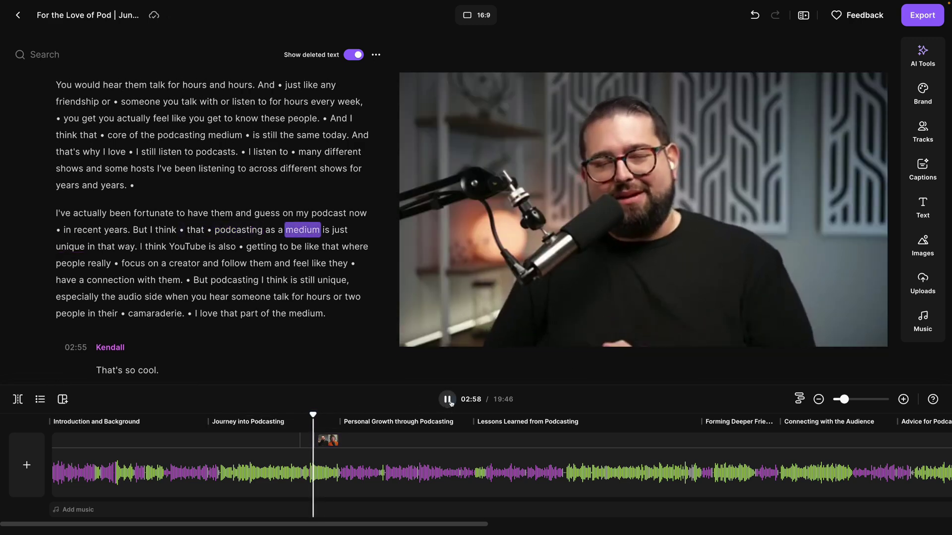
Step: Apply the side-by-side Grid layout to the section starting around 03:01
left_click(447, 400)
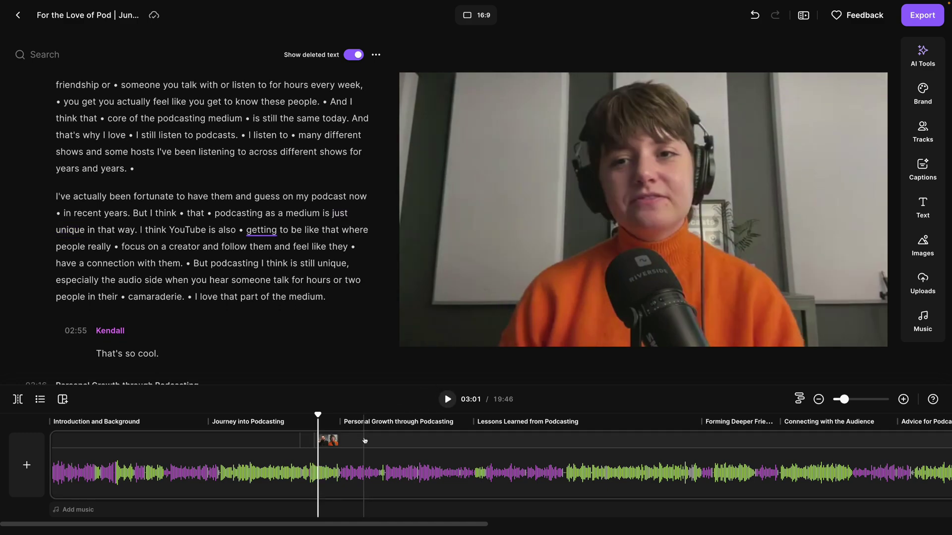
left_click(364, 441)
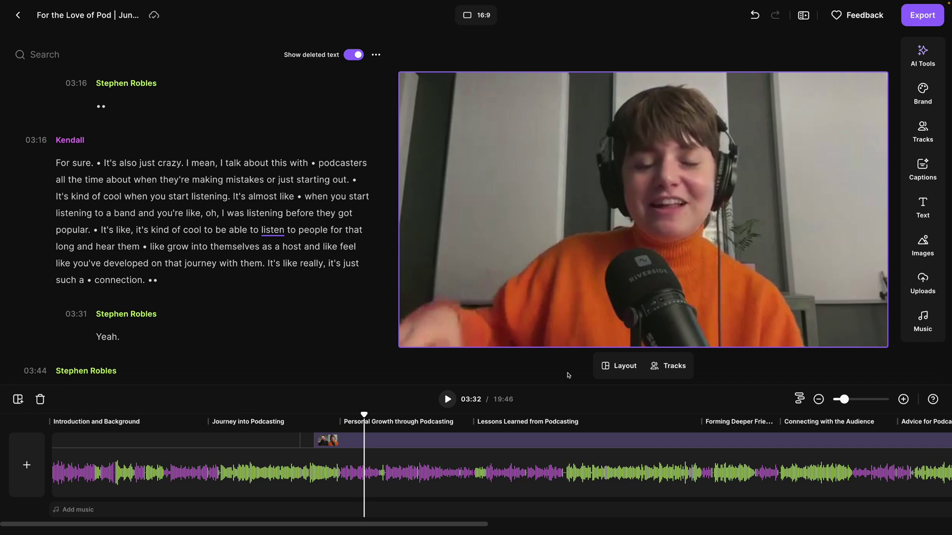
left_click(615, 367)
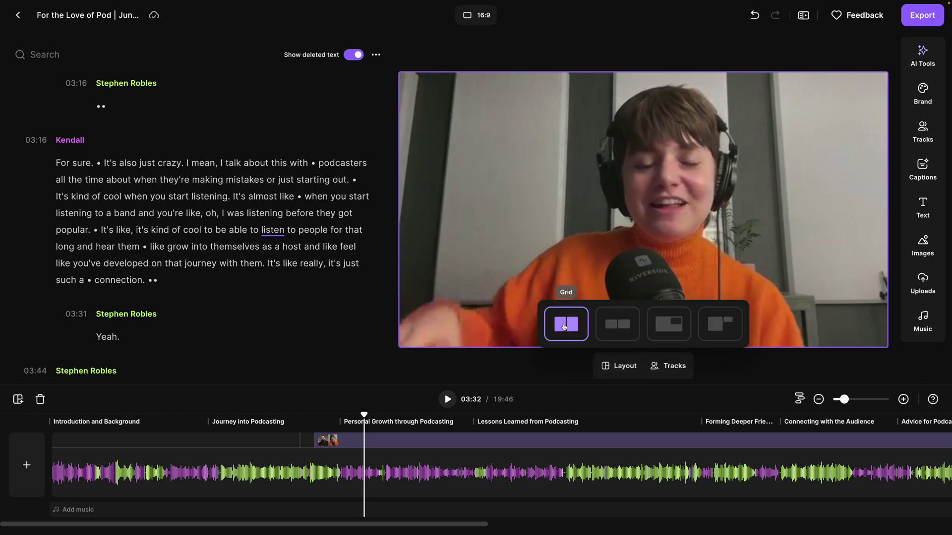
left_click(564, 326)
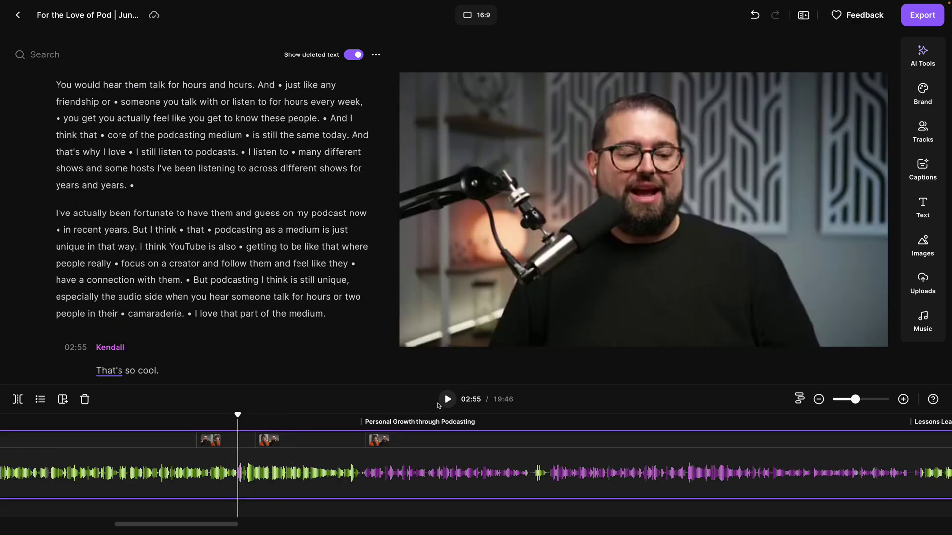
Step: Play from the Personal Growth through Podcasting marker to review the host, guest and grid cuts
left_click(447, 400)
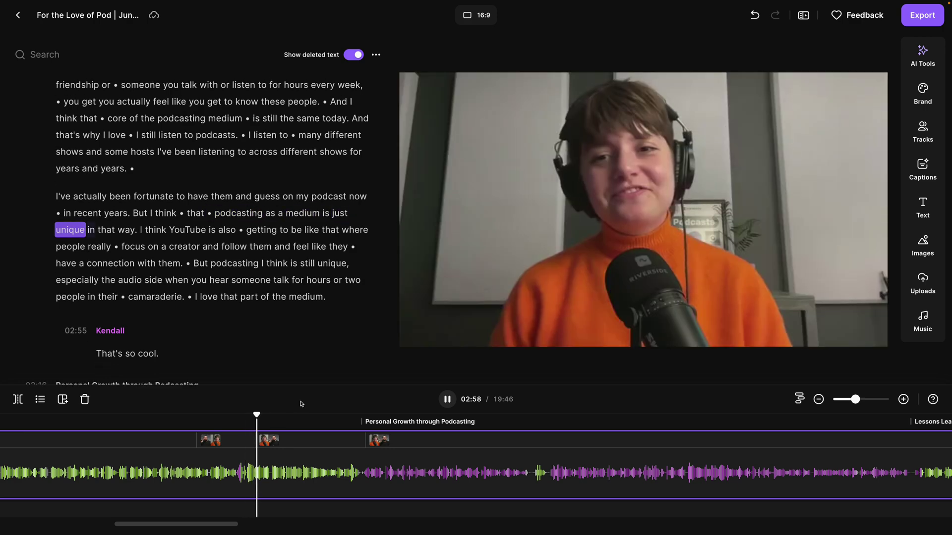
left_click(360, 416)
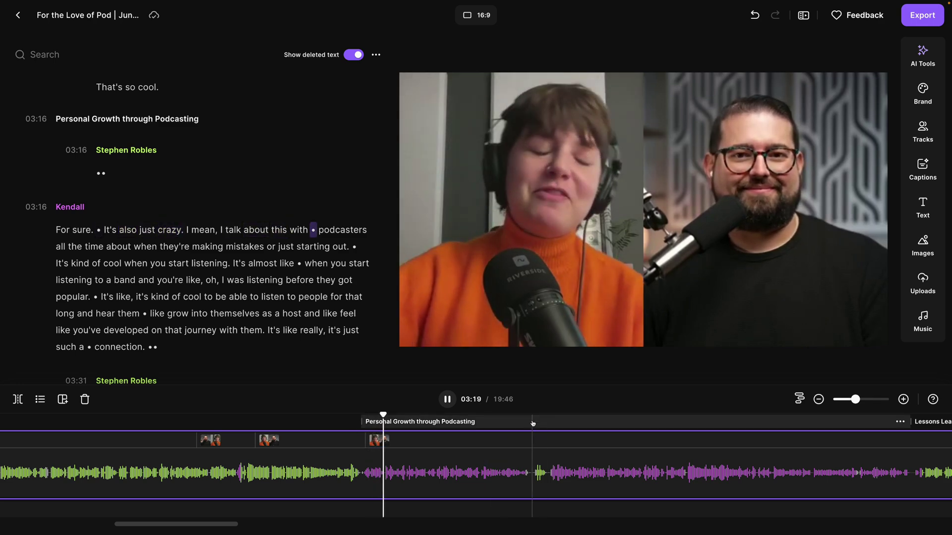
scroll(461, 420, "down", 2)
Step: Add a layout near 04:00 using the letterboxed side-by-side option, then stop playback
left_click(404, 421)
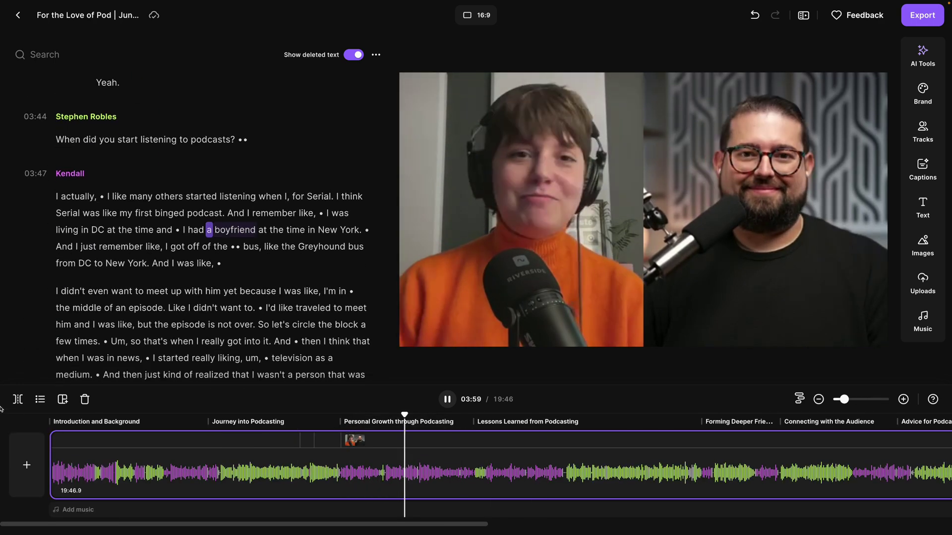
left_click(63, 399)
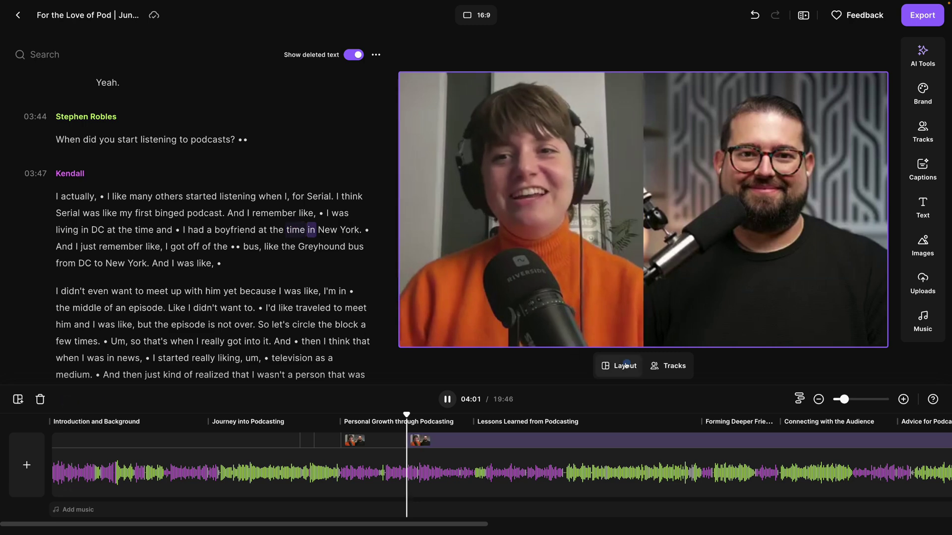
left_click(619, 366)
left_click(617, 325)
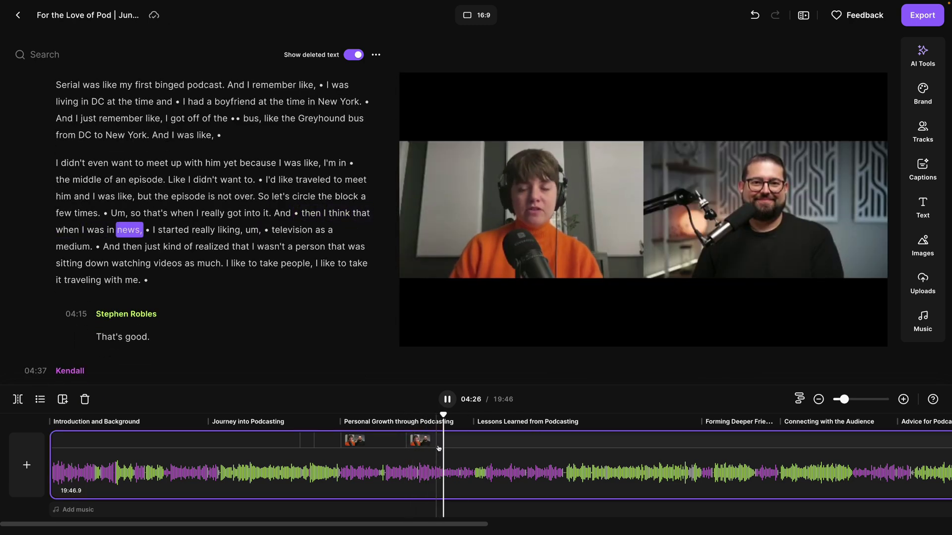
left_click(611, 251)
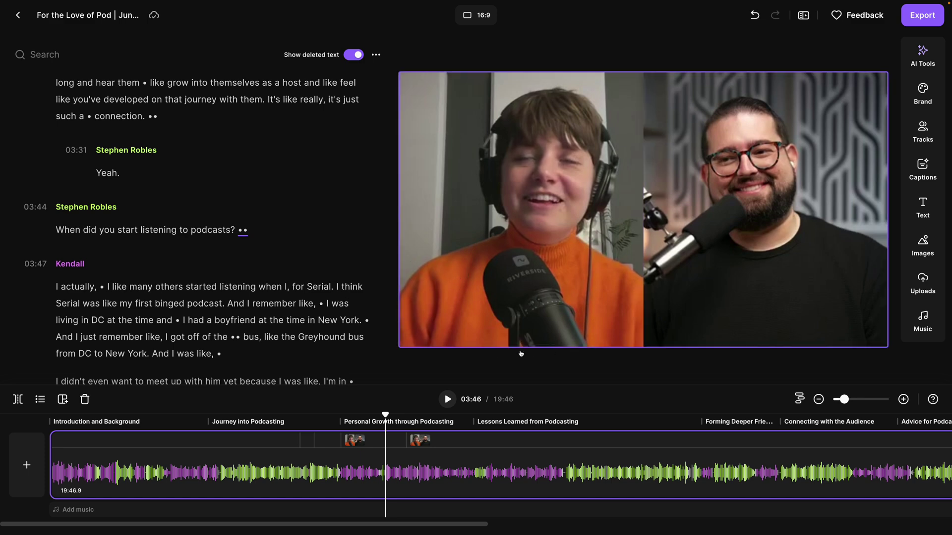
scroll(293, 296, "down", 2)
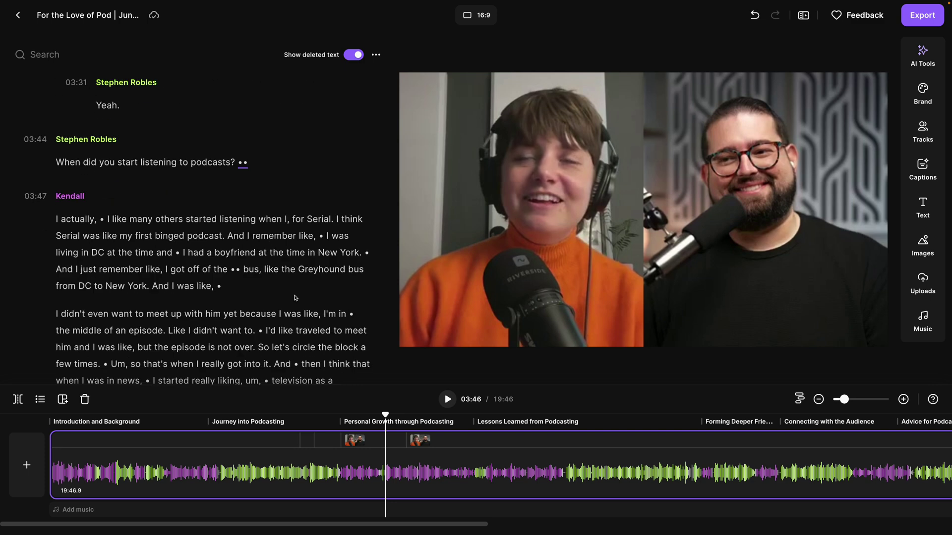
Step: Delete the guest's paragraph about first hearing Serial, cutting the episode to 19:24, then open the host's track
left_click_drag(56, 219, 229, 271)
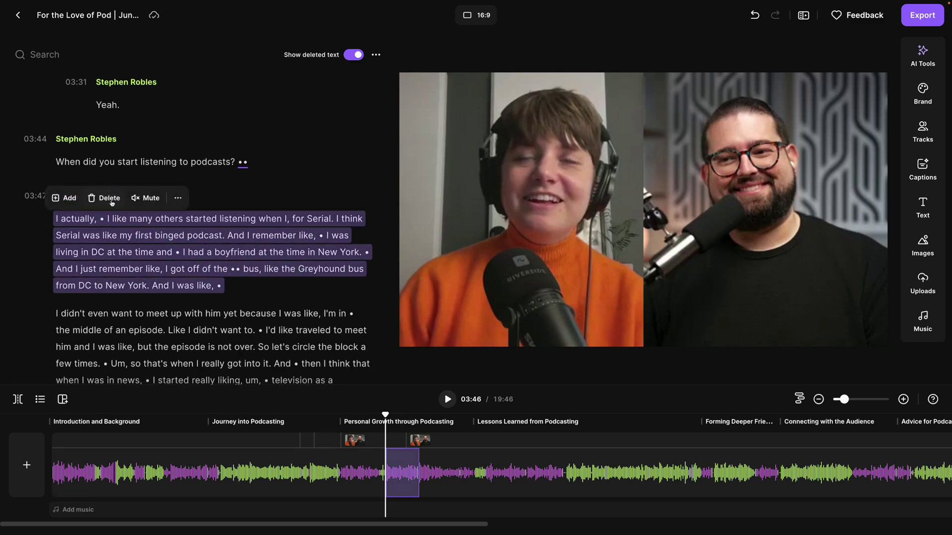
left_click(110, 198)
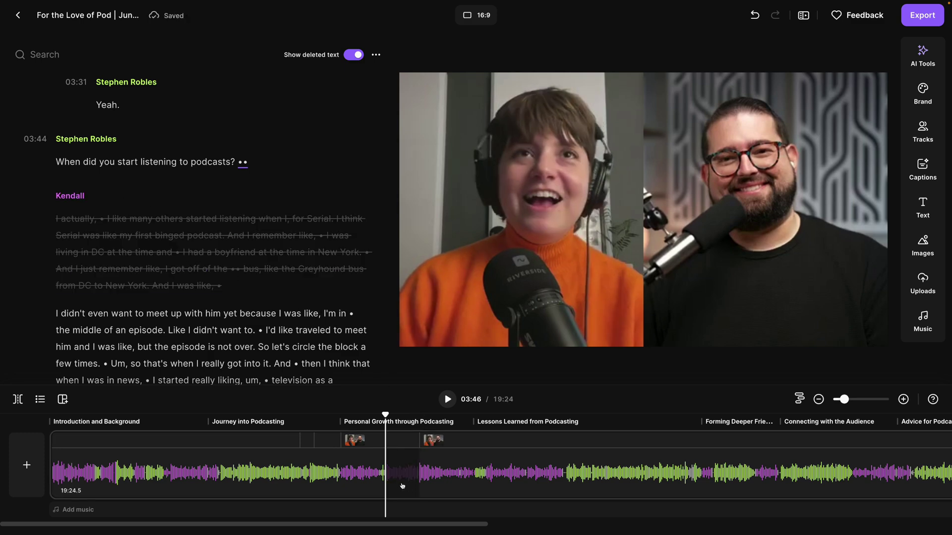
left_click(399, 484)
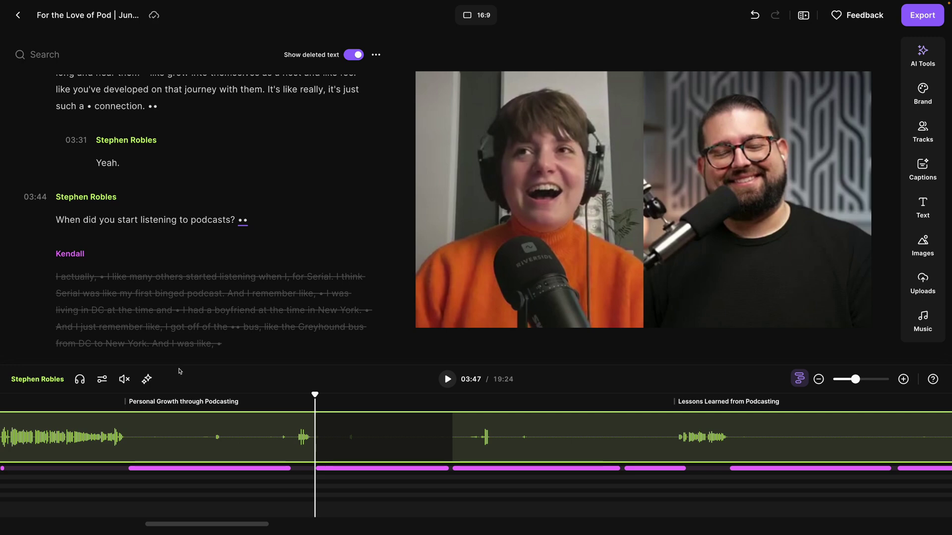
Step: Apply Magic Mute to Stephen Robles' track, then trim one muted stretch shorter
left_click(147, 379)
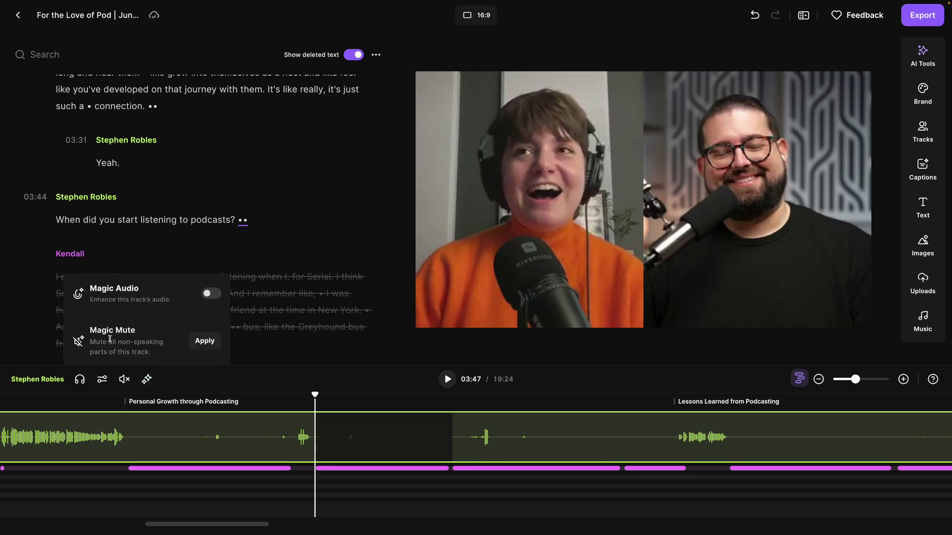
left_click(200, 342)
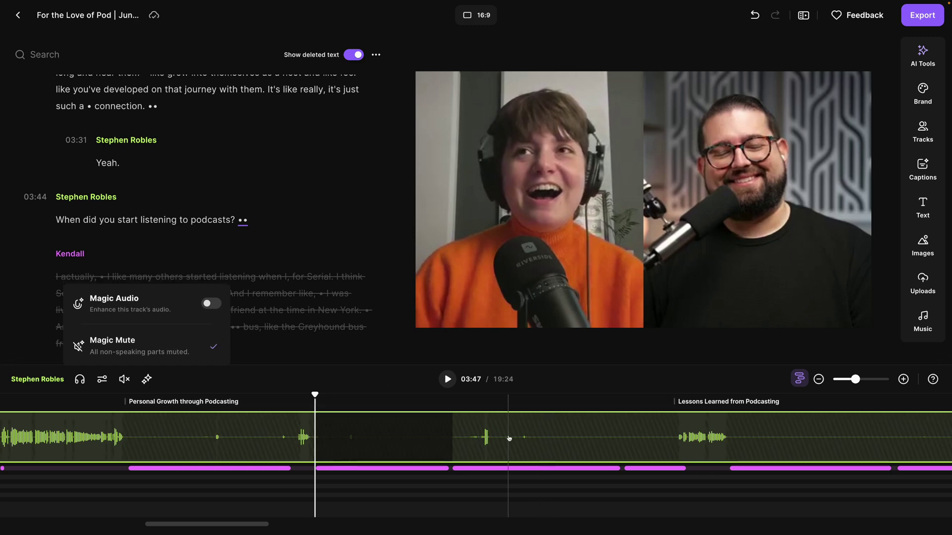
left_click(902, 379)
left_click(377, 441)
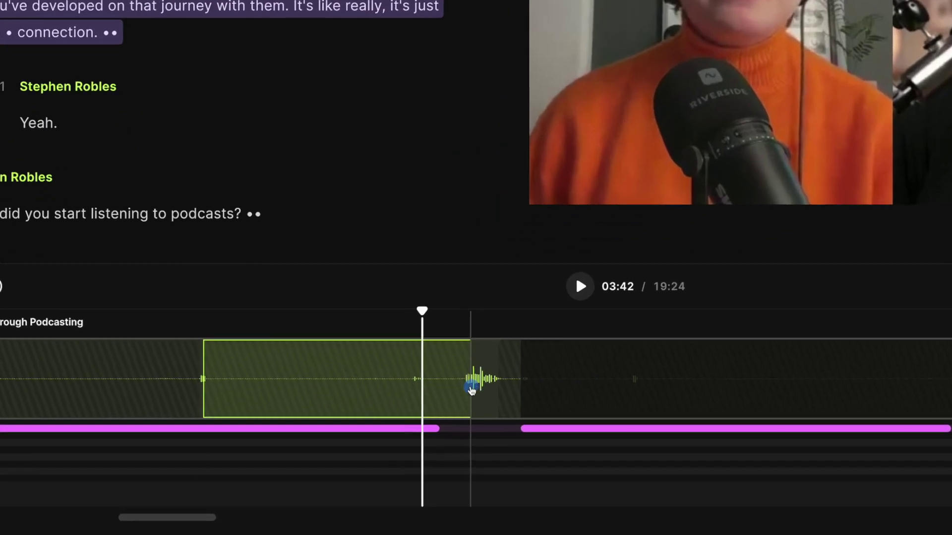
left_click_drag(380, 443, 370, 443)
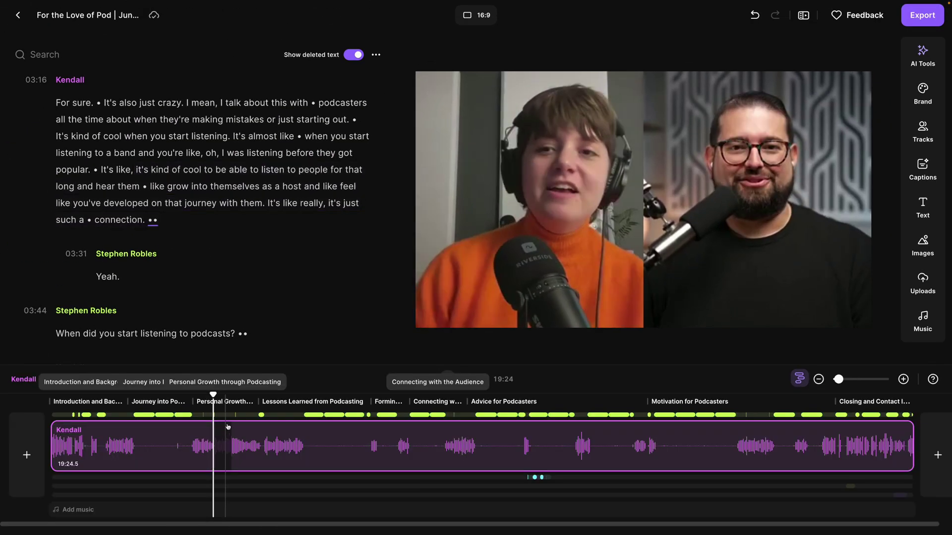
Step: Return to the combined scene timeline and split the clip at 05:21
left_click(245, 414)
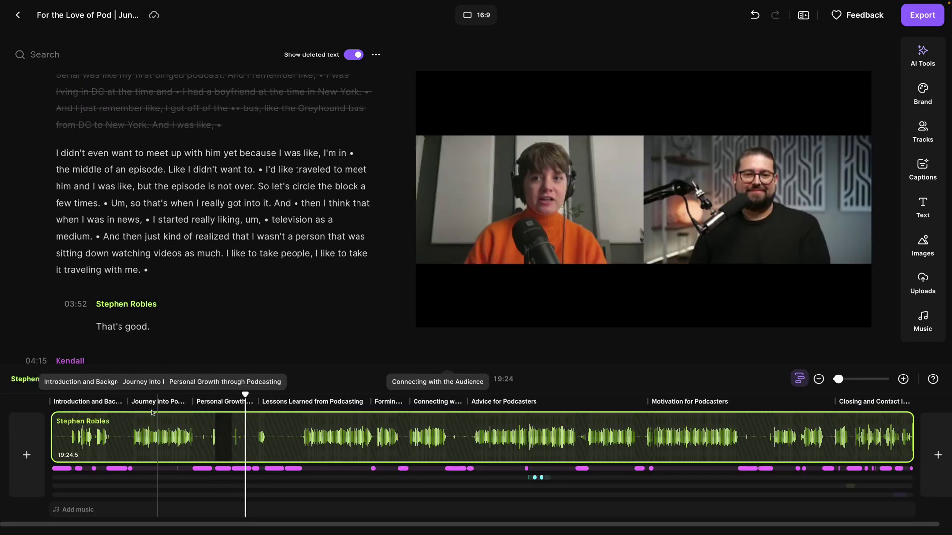
key("Escape")
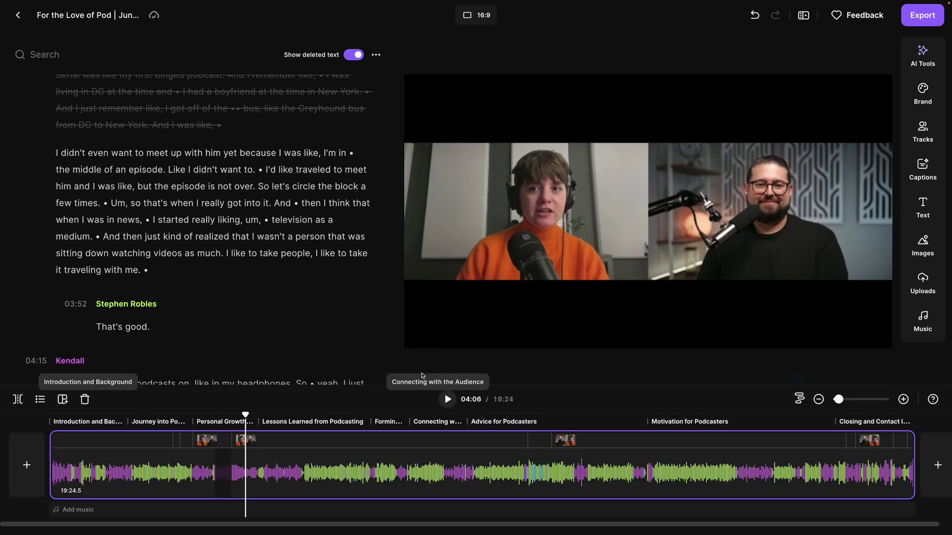
left_click(301, 473)
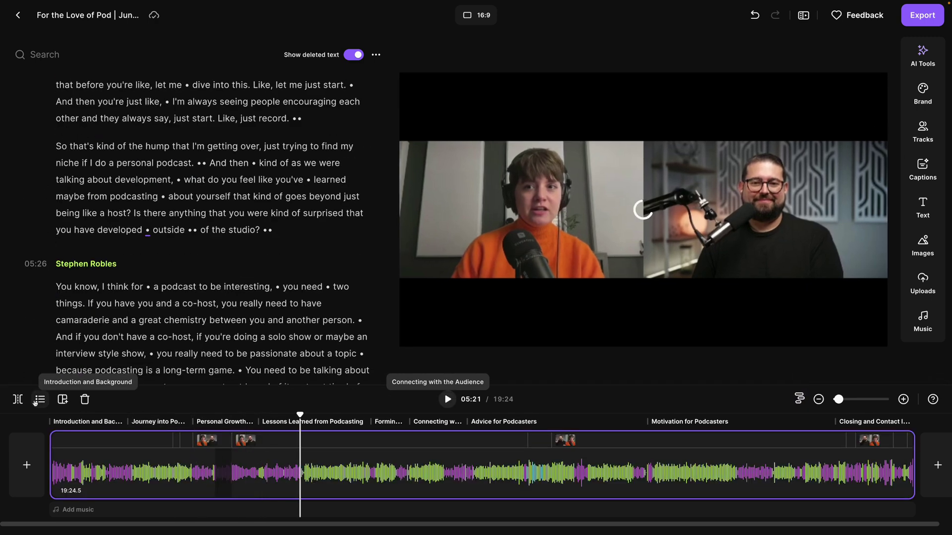
left_click(17, 400)
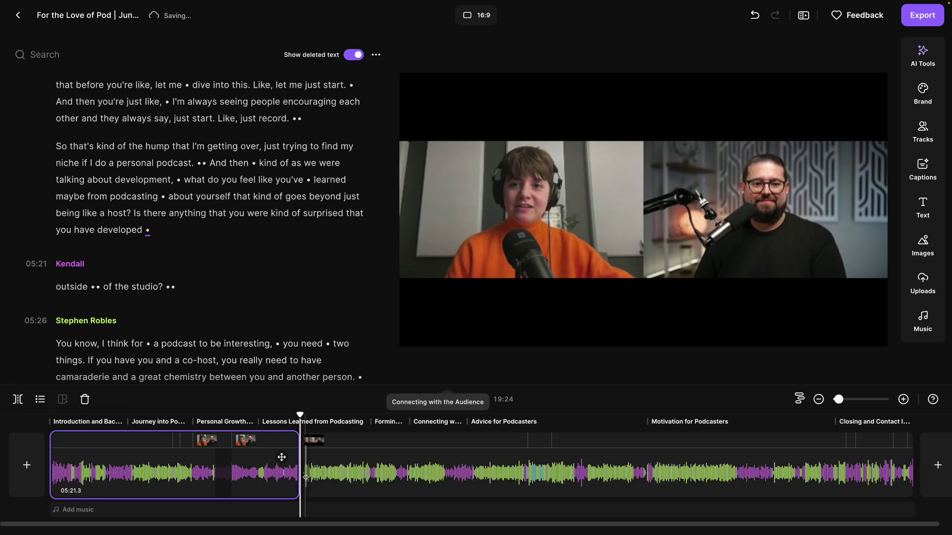
Step: Insert an empty section at the 05:21 split and bring up the image library
left_click(301, 465)
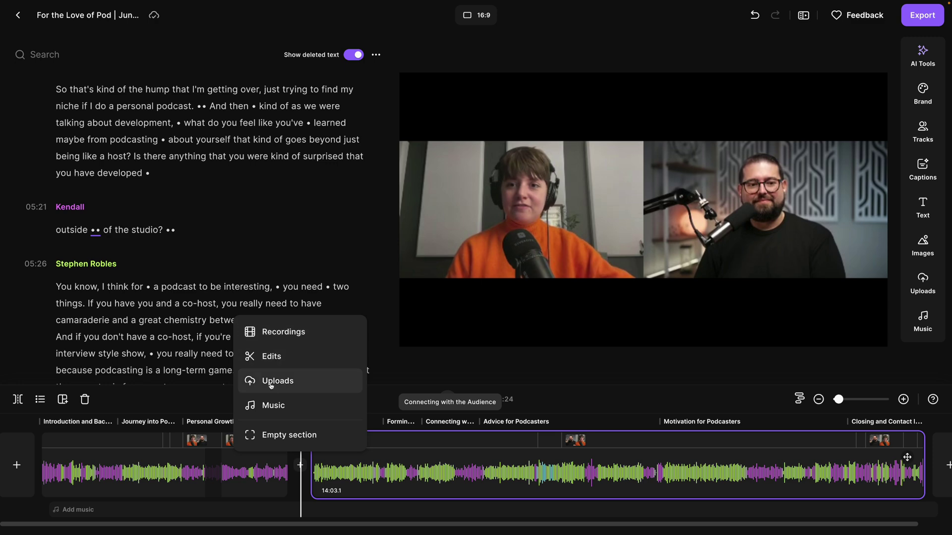
left_click(290, 434)
left_click(258, 449)
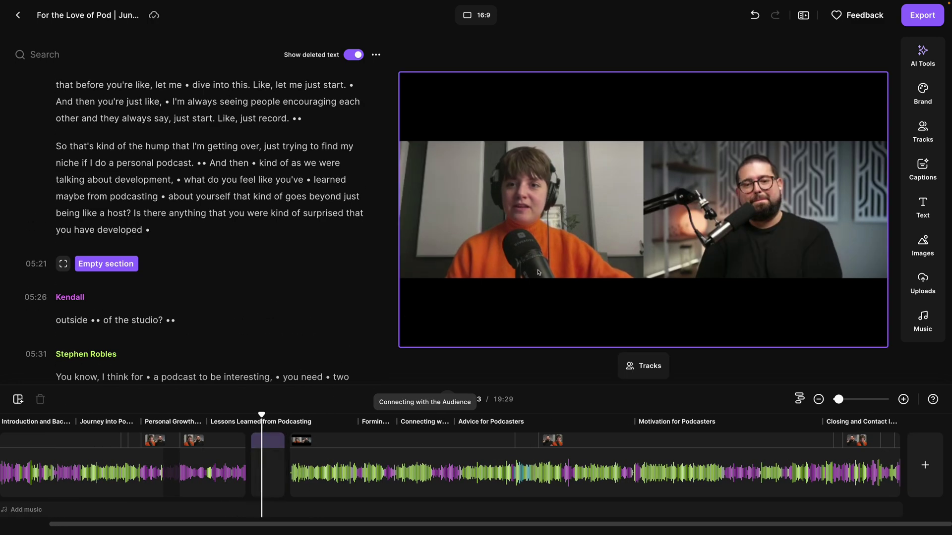
left_click(921, 247)
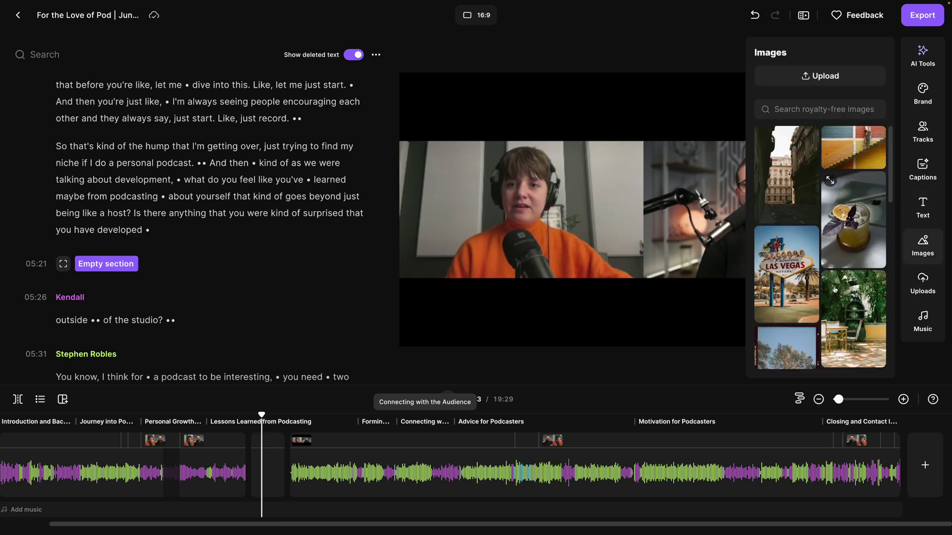
Step: Fill the empty section with the patio photo and add the 'Lessons Learned from Podcasting' title
scroll(834, 290, "down", 1)
left_click(838, 278)
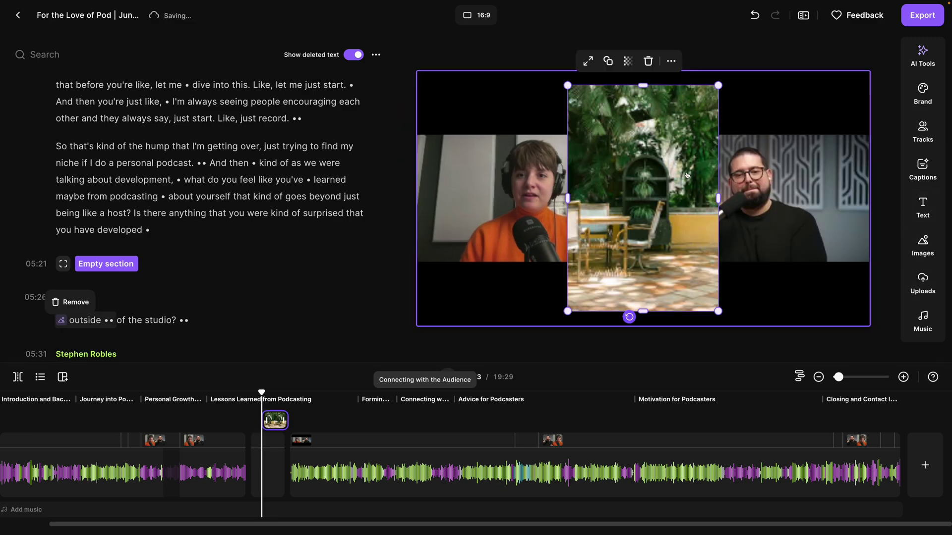
left_click(601, 70)
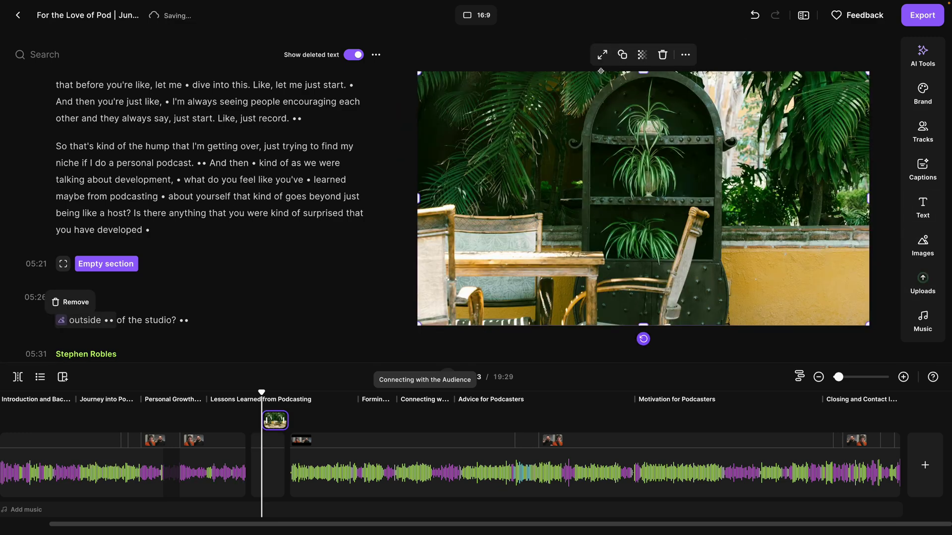
left_click(924, 213)
left_click(848, 228)
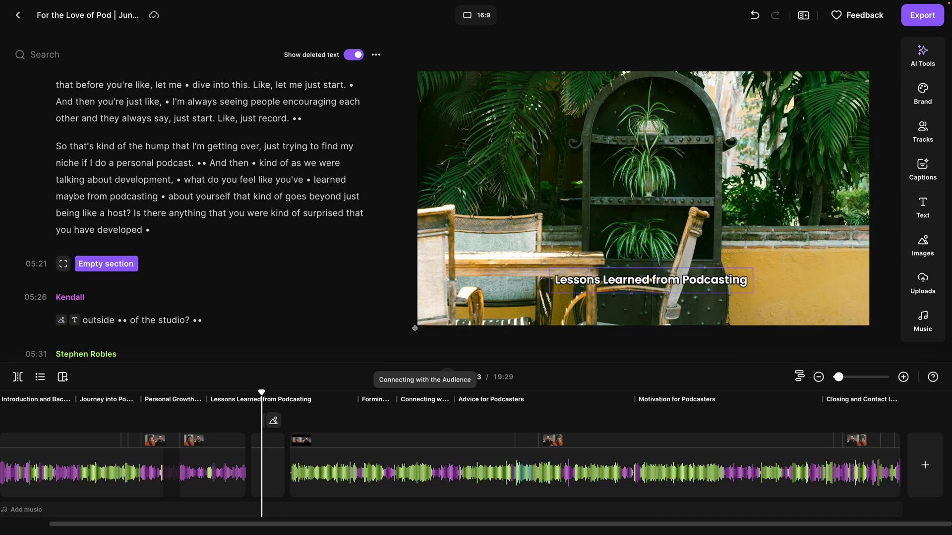
Step: Add captions from a preset style with the Boxed animation highlighting the spoken word
left_click(922, 168)
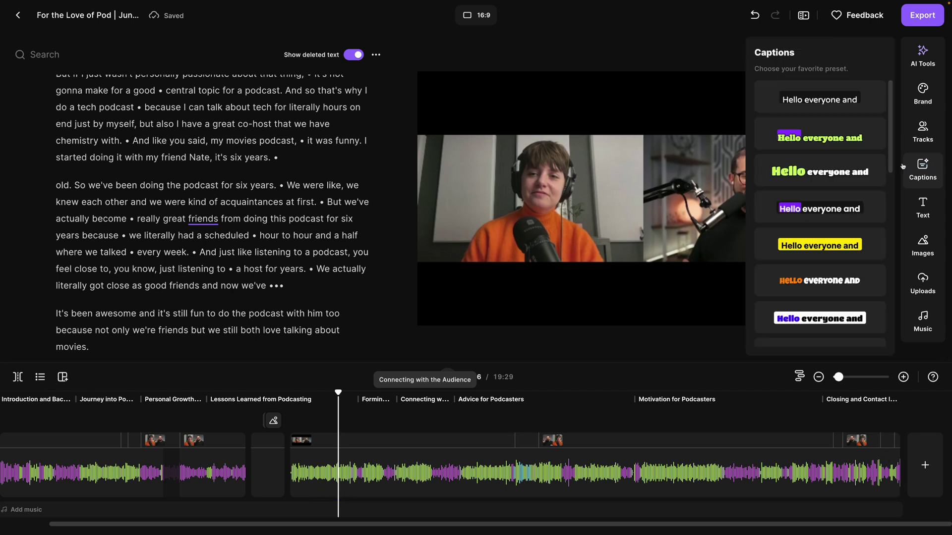
left_click(643, 307)
left_click(684, 271)
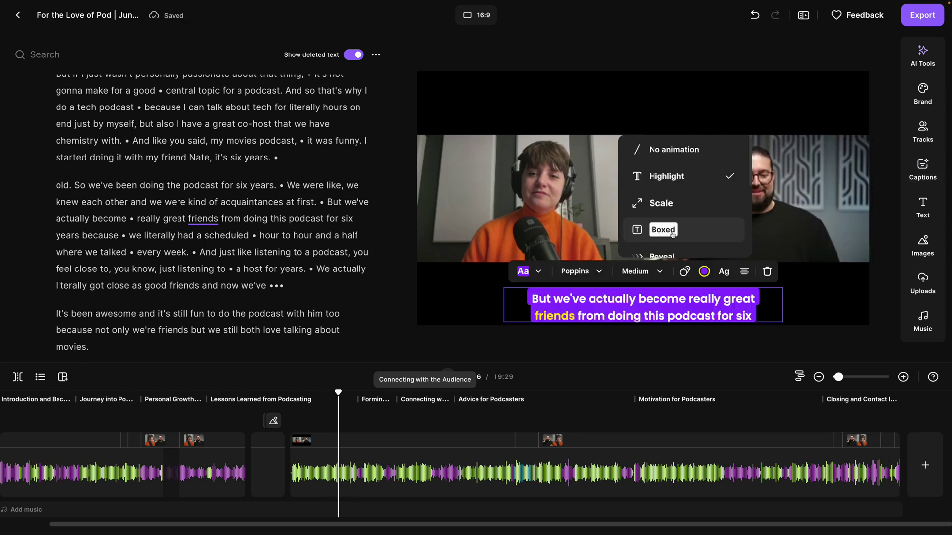
scroll(673, 235, "down", 1)
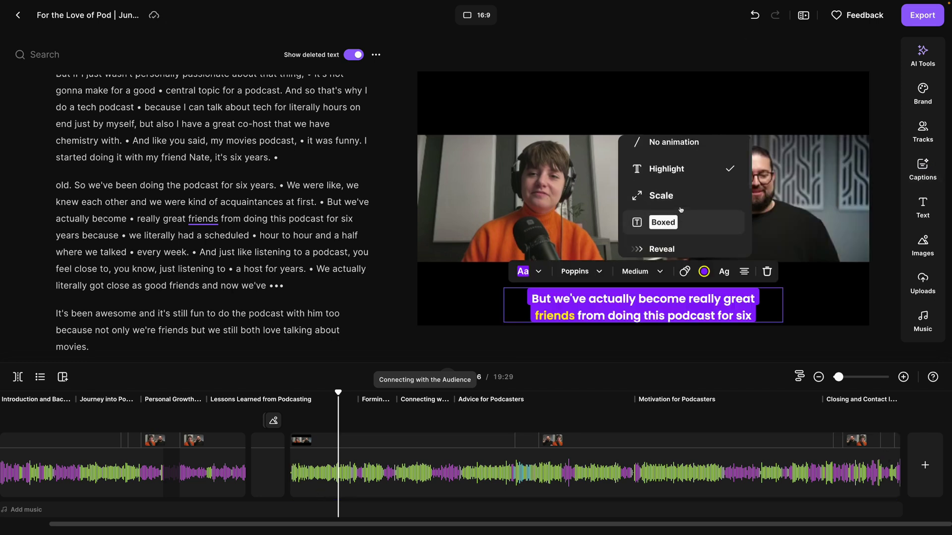
scroll(681, 209, "down", 5)
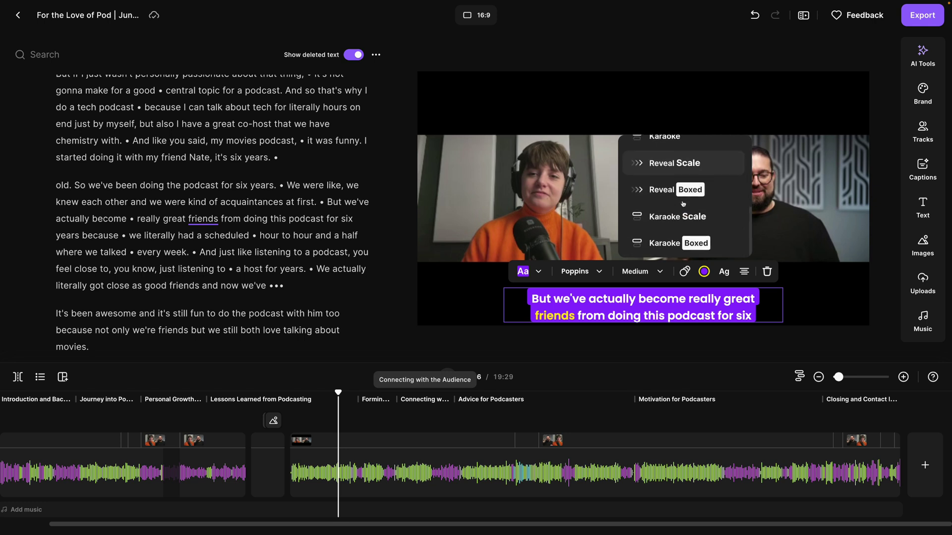
scroll(684, 203, "up", 4)
left_click(674, 181)
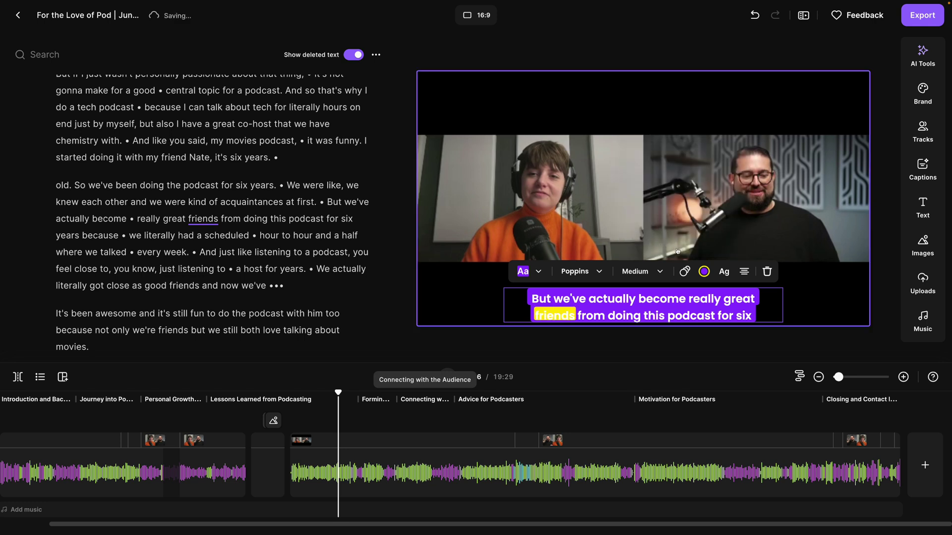
Step: Change the scene layout to a grid showing both hosts
left_click(63, 376)
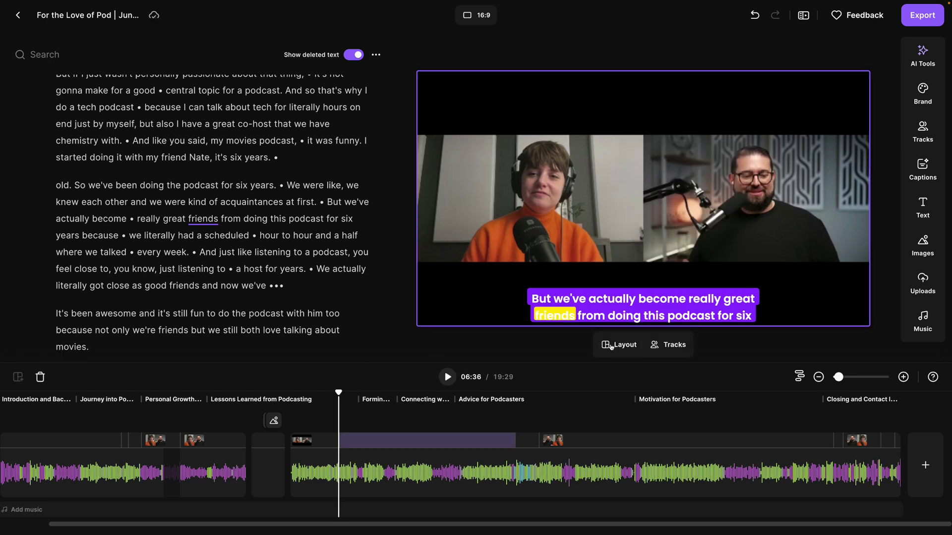
left_click(611, 347)
left_click(567, 305)
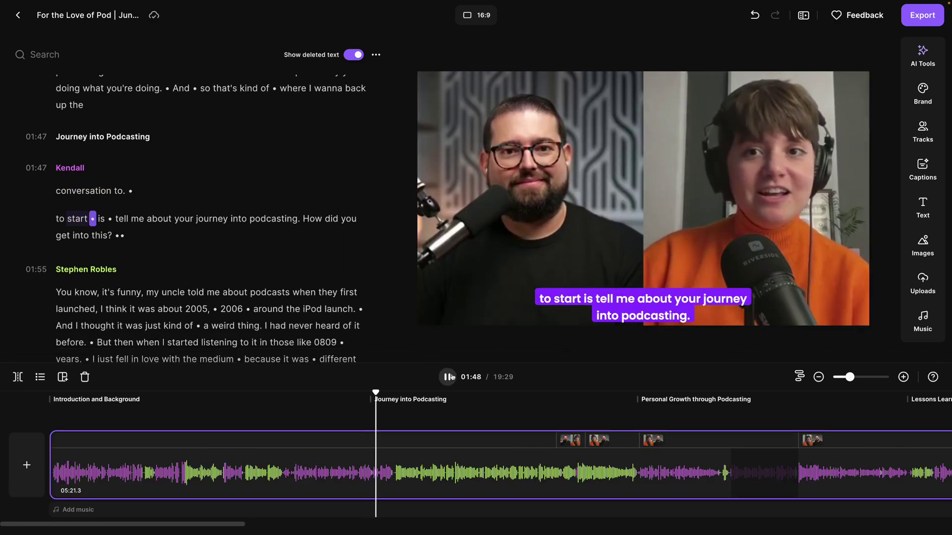
Step: Insert the uploaded audio clip at 01:49 on the music track and move it to the episode start
left_click(450, 378)
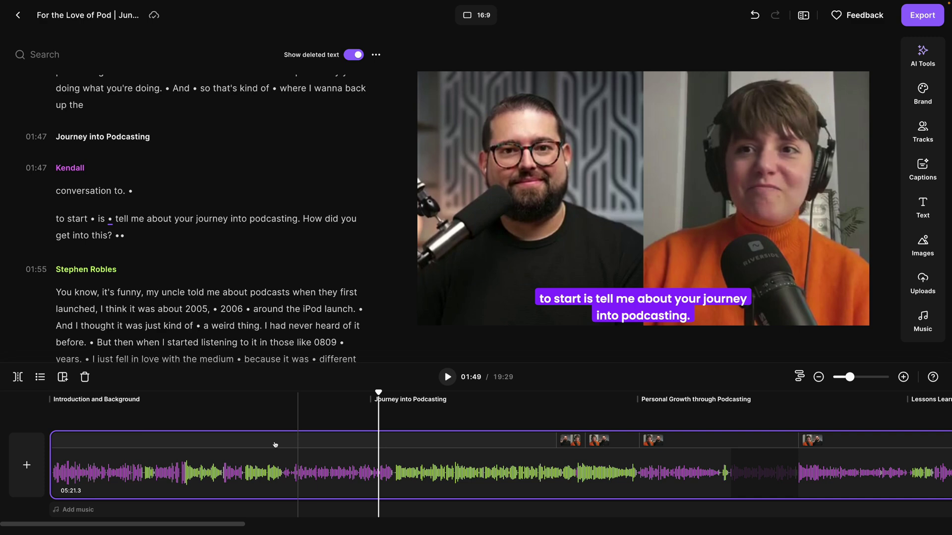
left_click(70, 511)
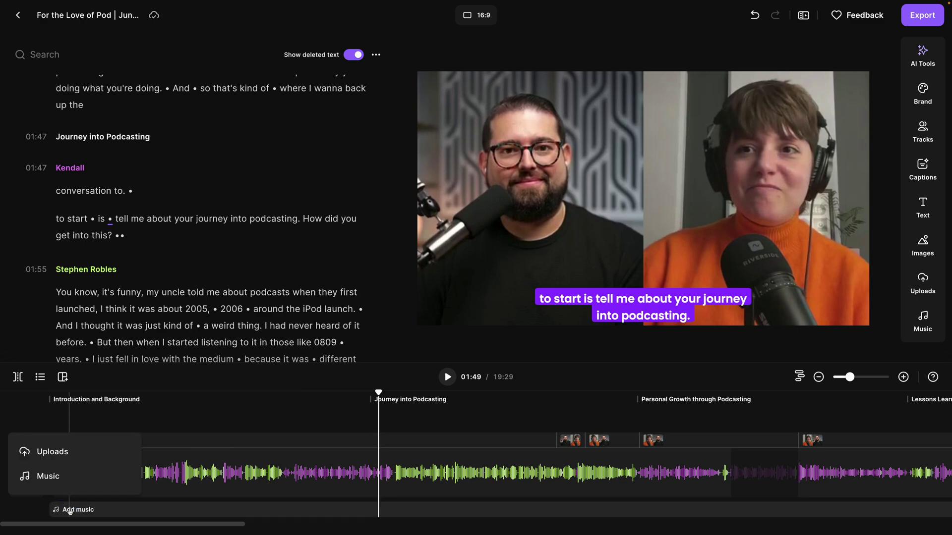
left_click(72, 482)
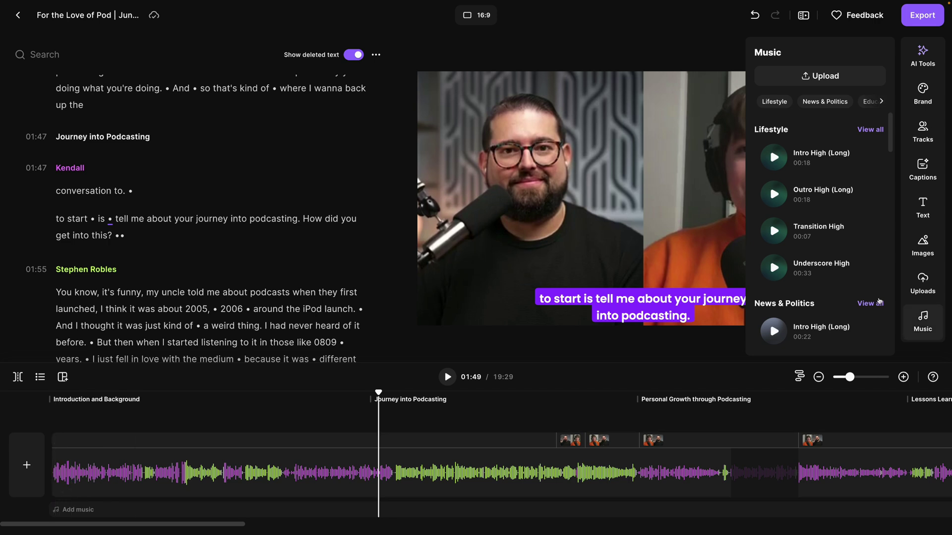
scroll(769, 222, "down", 2)
scroll(815, 171, "down", 2)
scroll(816, 175, "up", 4)
left_click(923, 285)
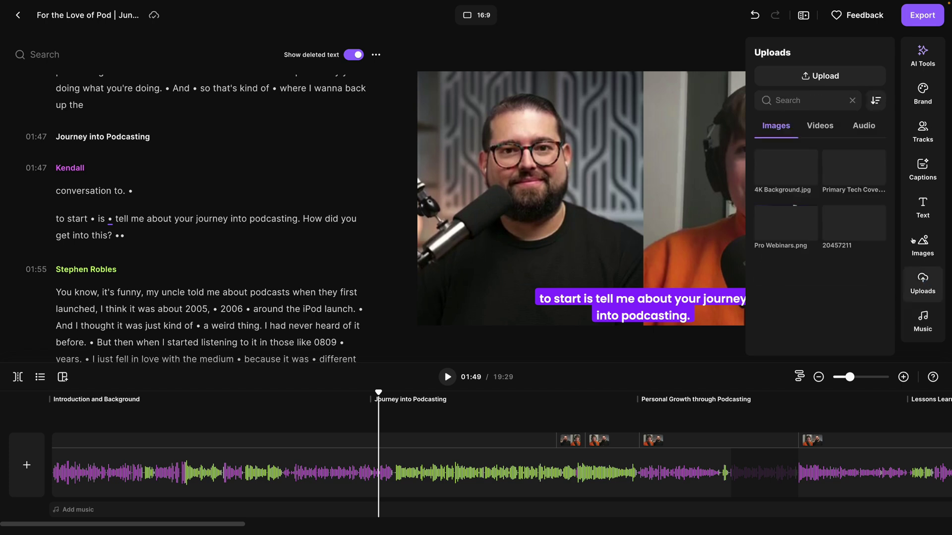
left_click(863, 127)
left_click(800, 161)
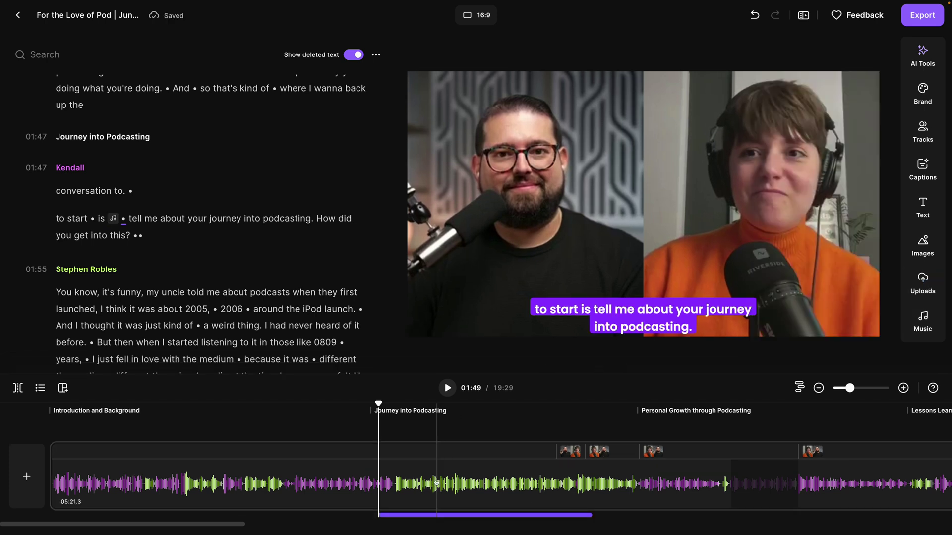
left_click_drag(406, 514, 77, 510)
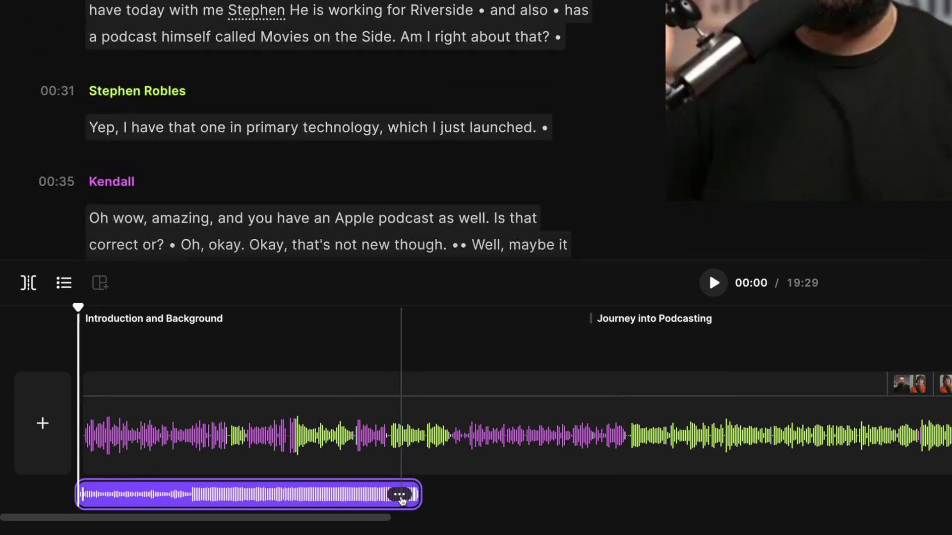
Step: Open the Podcast Intro.mp3 clip's volume and effects settings, then the AI magic tools
left_click(324, 505)
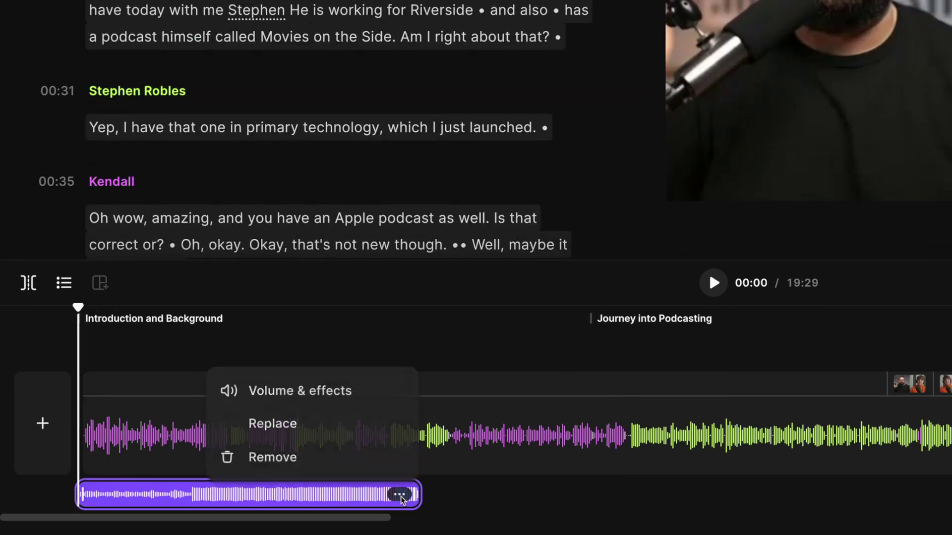
left_click(312, 390)
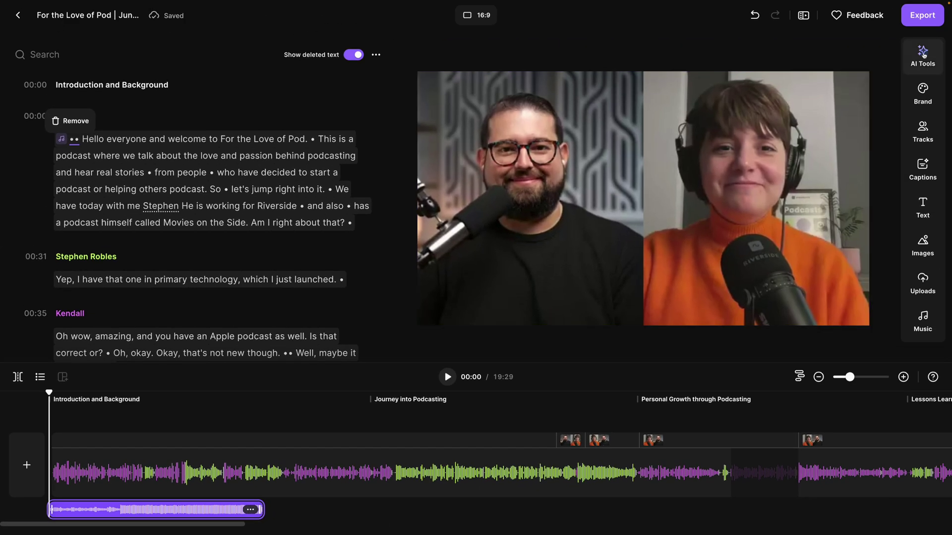
left_click(922, 56)
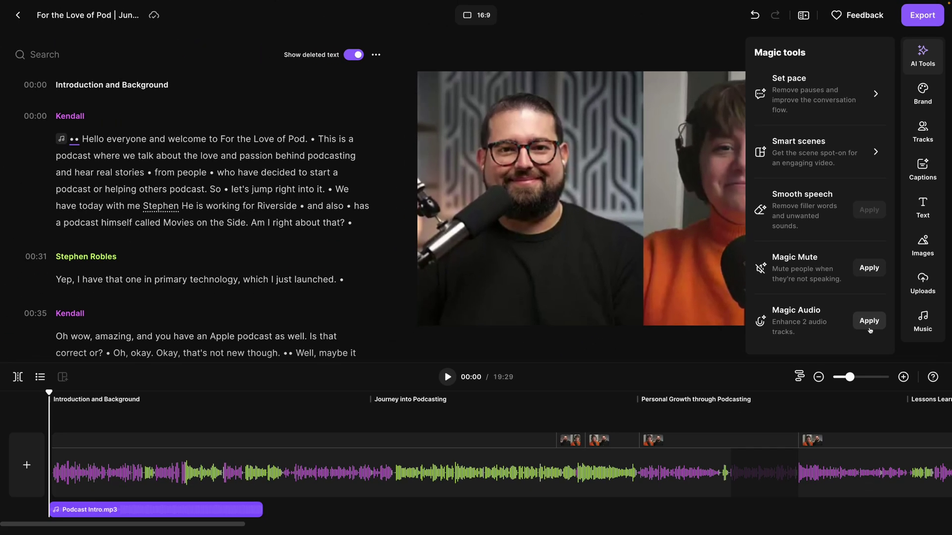
Step: Close the Magic tools panel without applying any of its tools
left_click(820, 469)
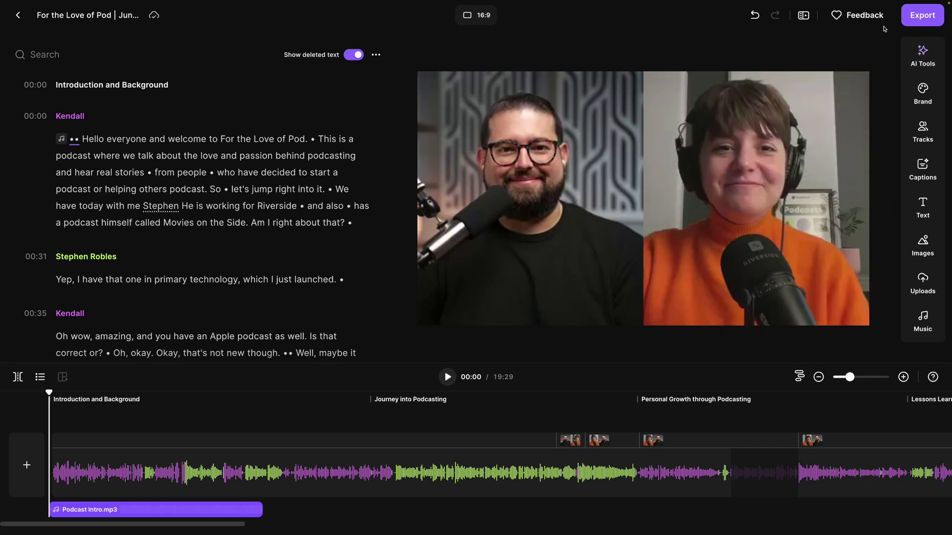
Step: Export the episode as 2160p 4K video with audio normalization left off
left_click(913, 18)
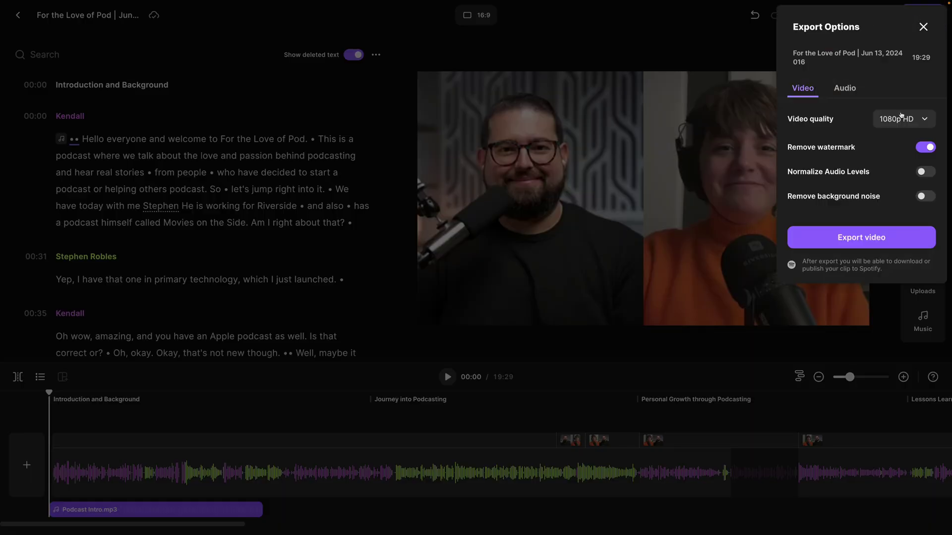
left_click(901, 117)
left_click(902, 194)
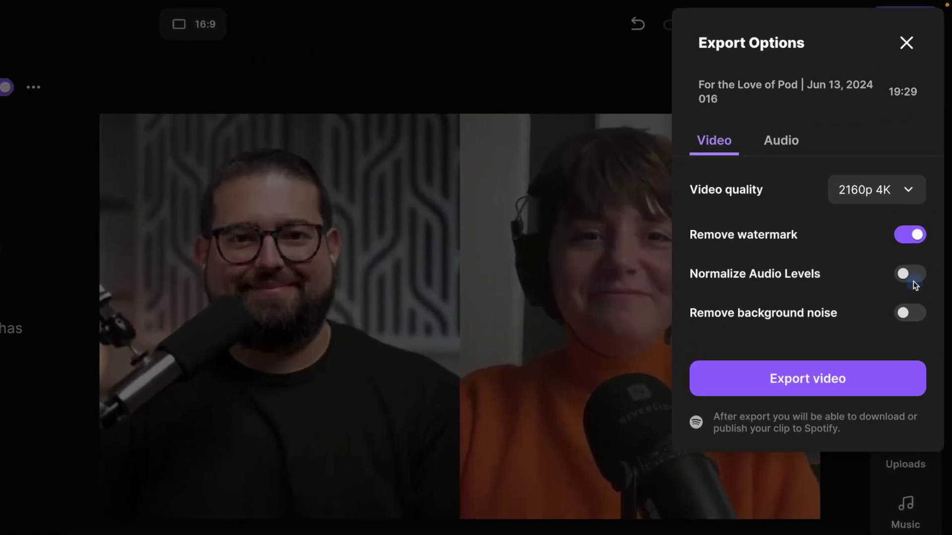
left_click(921, 180)
left_click(913, 280)
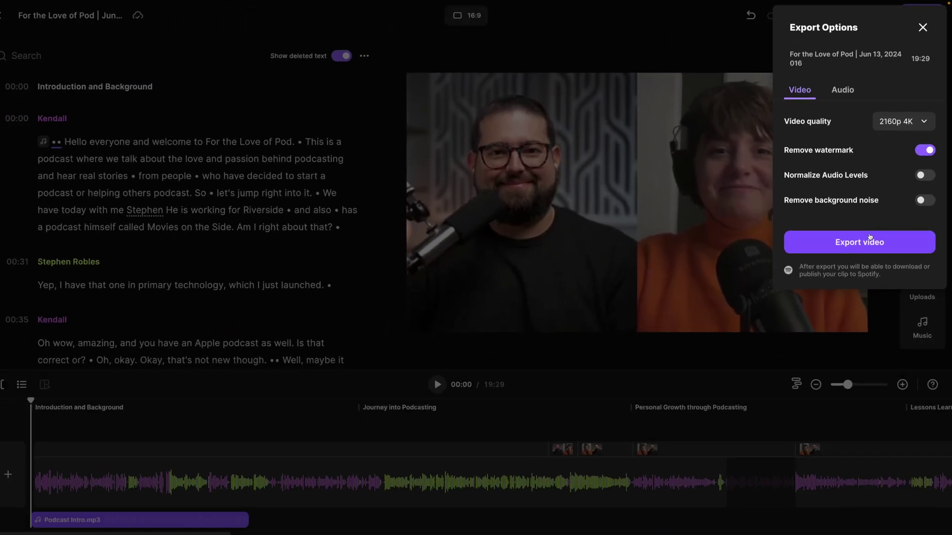
left_click(823, 378)
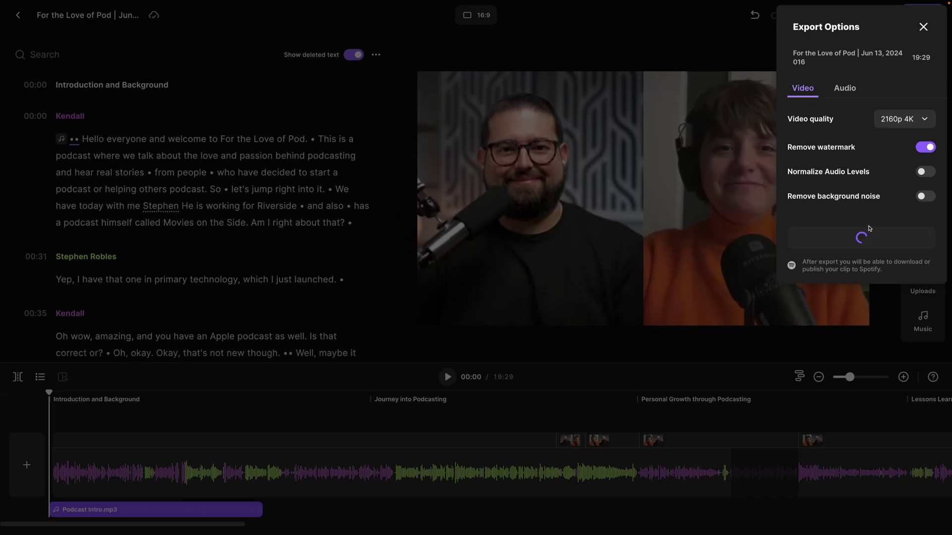